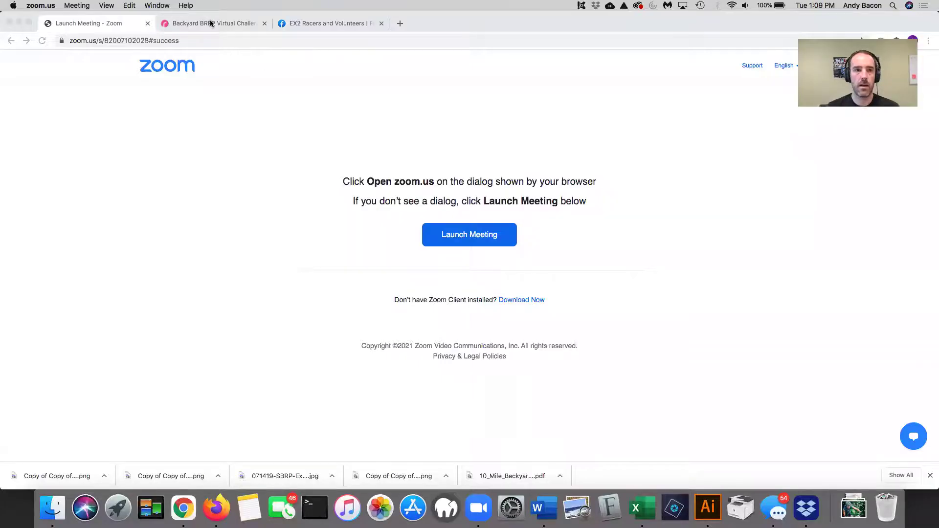
# - Switch from the Zoom launch page to the Backyard BRRR Virtual Challenge browser tab
pyautogui.click(211, 24)
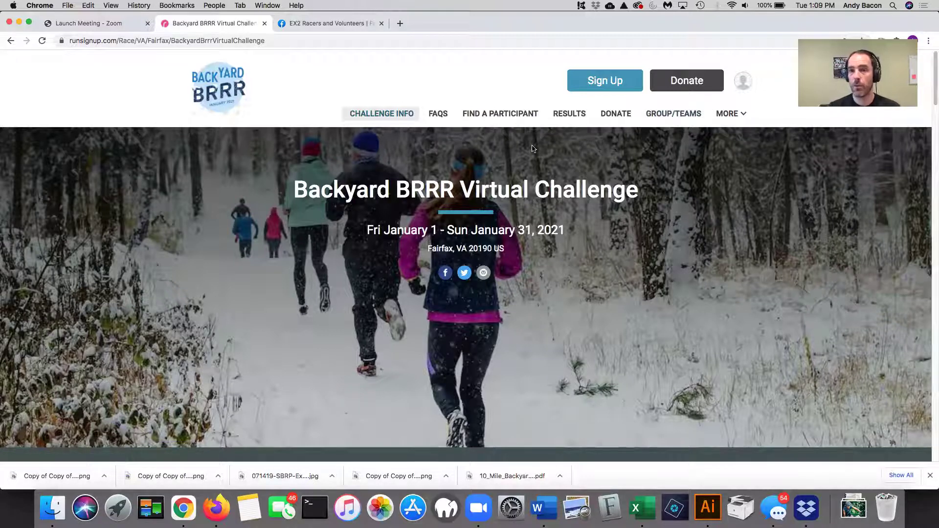
# - Read through the FAQs on logging miles, switching distances and recording outdoor activities
pyautogui.click(450, 126)
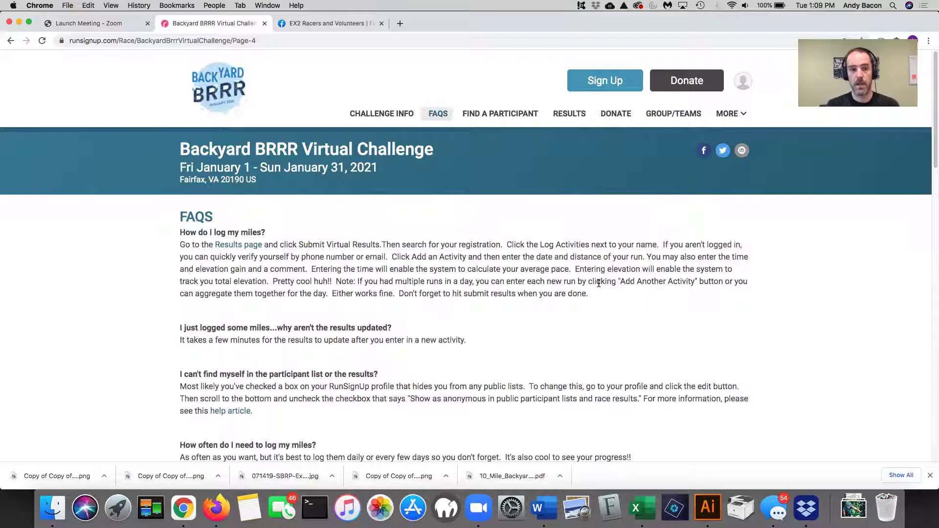
pyautogui.scroll(-1, 478, 308)
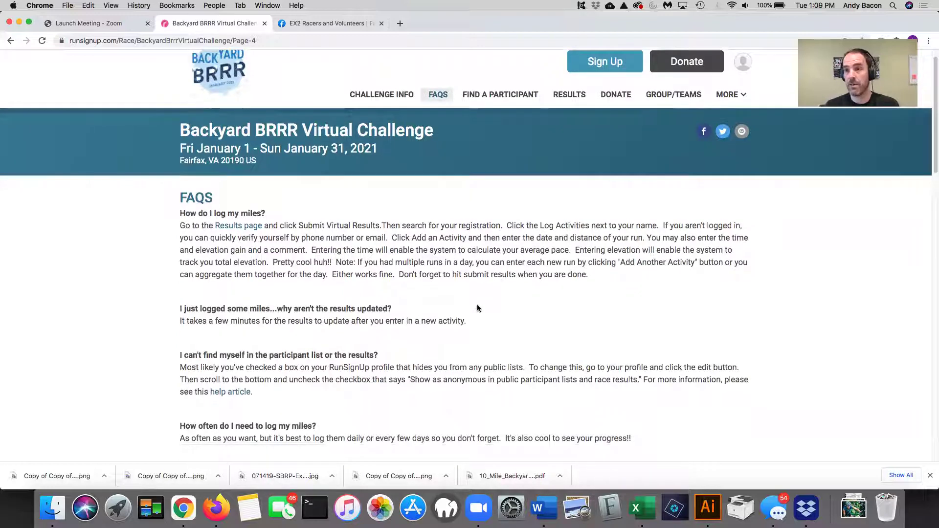
pyautogui.scroll(-5, 553, 301)
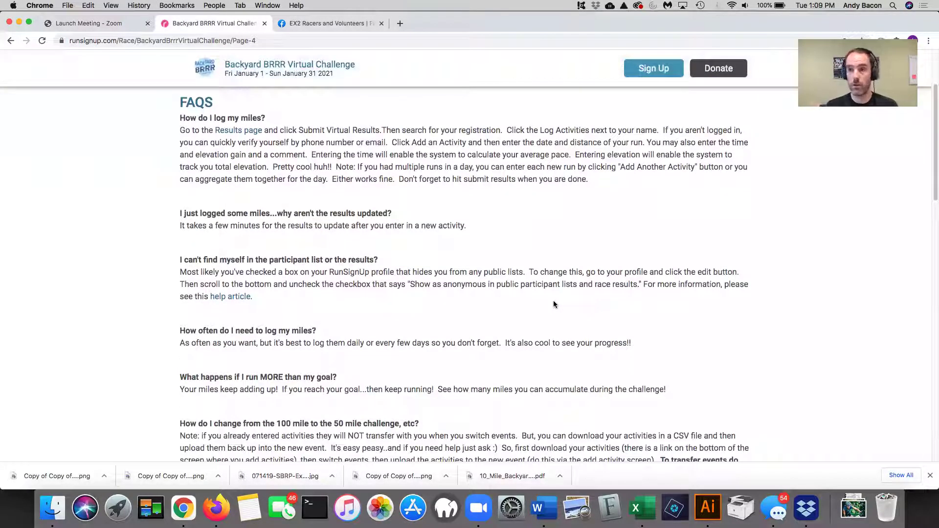
pyautogui.scroll(-3, 550, 256)
pyautogui.scroll(-5, 552, 260)
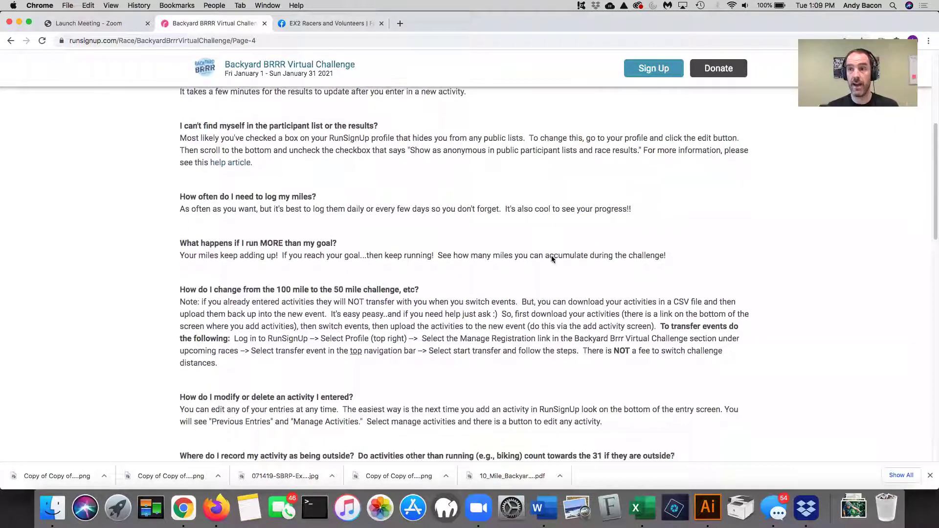
pyautogui.scroll(-2, 552, 259)
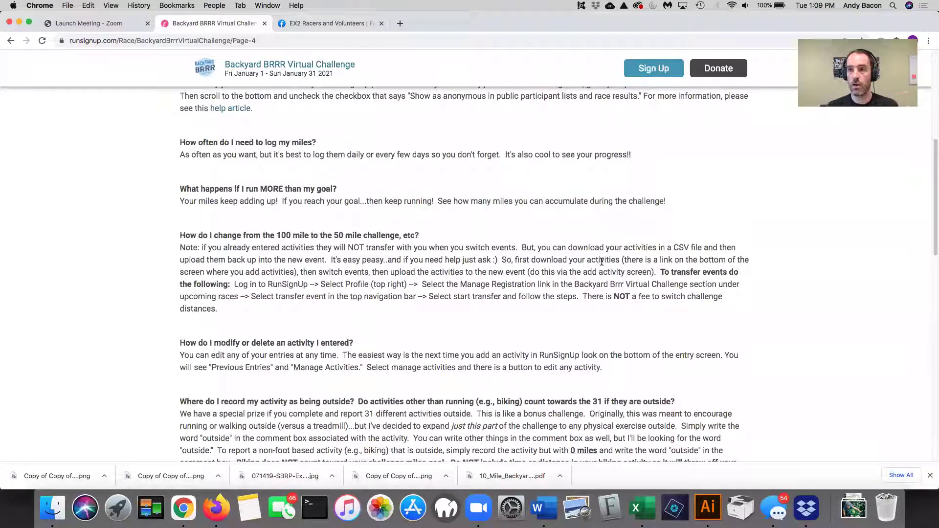
pyautogui.scroll(-1, 602, 261)
pyautogui.scroll(-1, 602, 264)
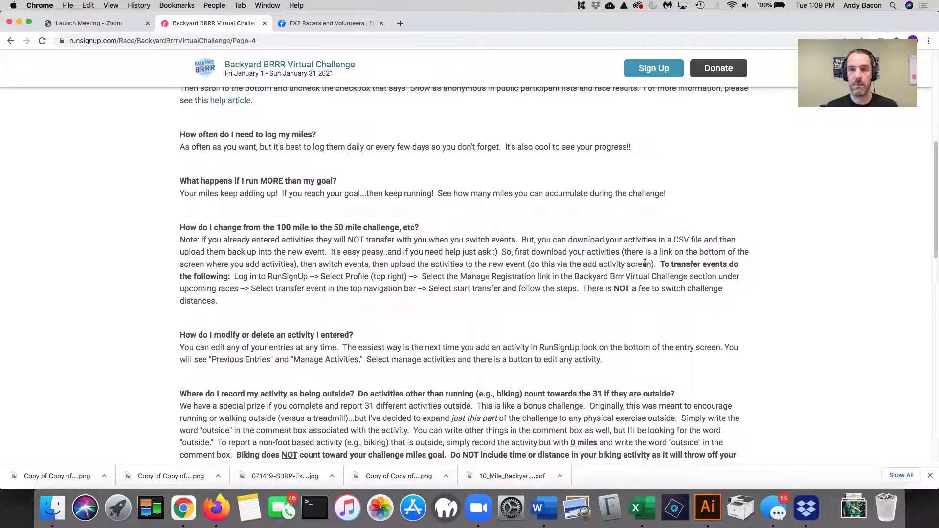
pyautogui.scroll(-3, 600, 275)
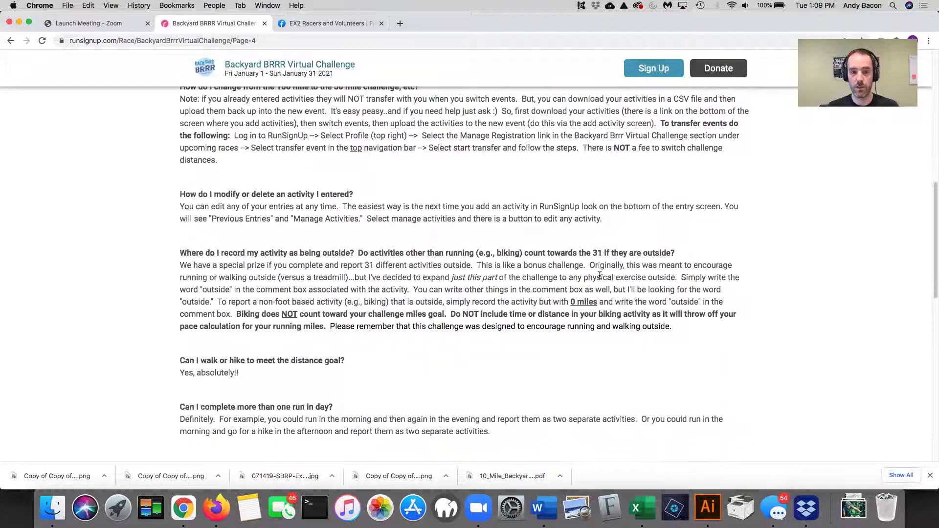
pyautogui.scroll(15, 600, 276)
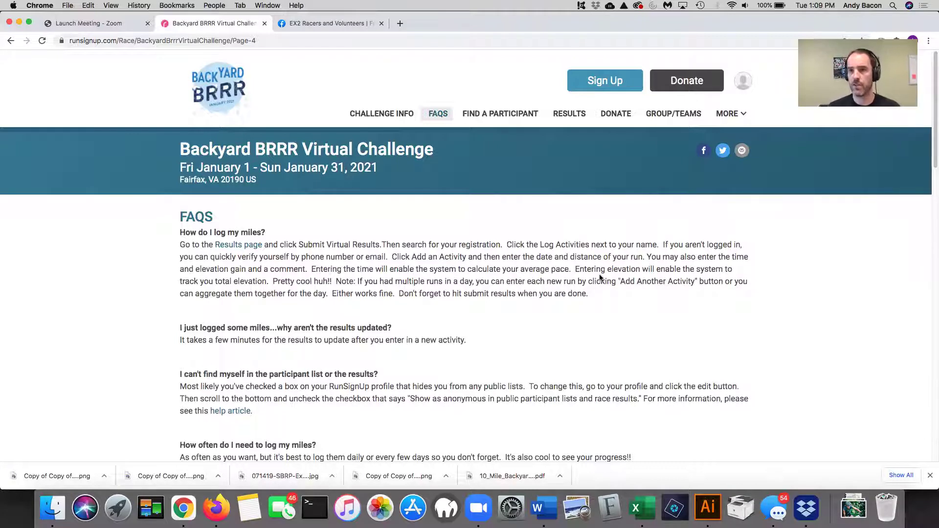
# - Go to the race Results and start Submit Virtual Results
pyautogui.click(748, 80)
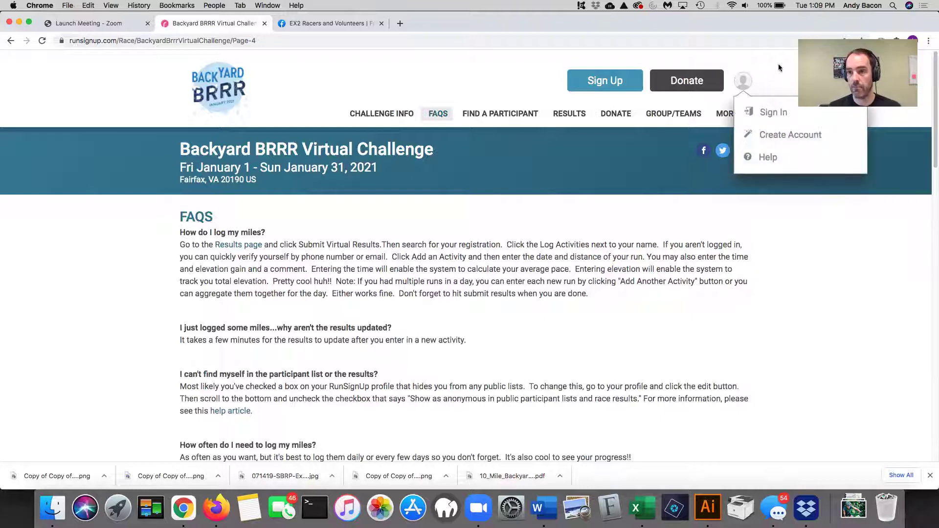
pyautogui.click(566, 115)
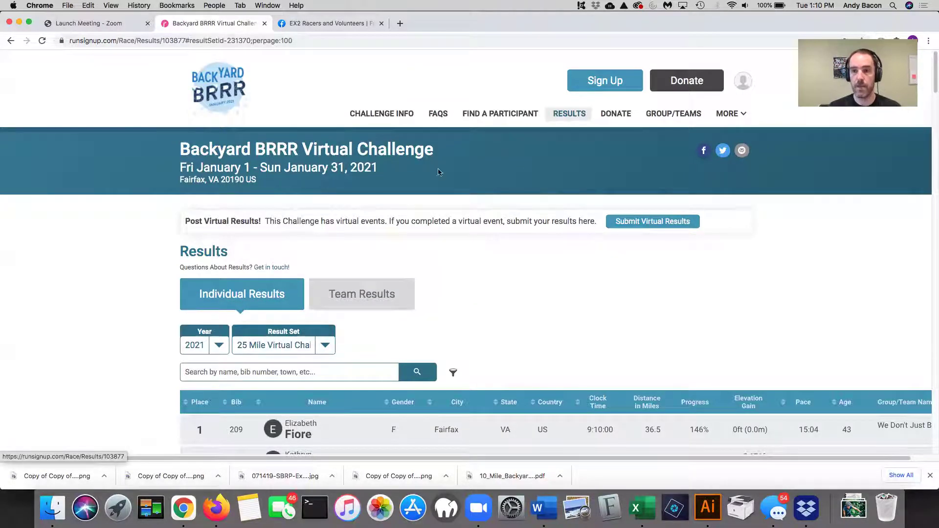
pyautogui.click(653, 222)
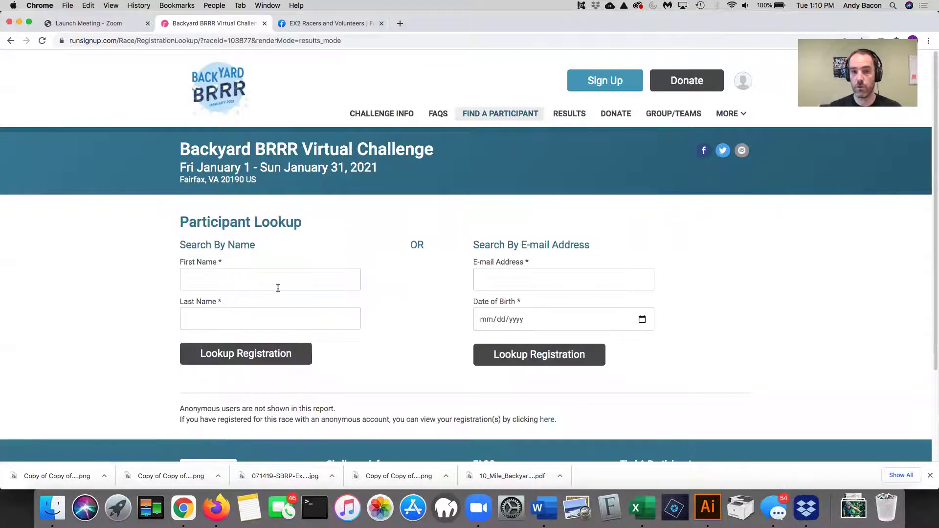
# - Look up the participant's registration by their first and last name
pyautogui.click(253, 286)
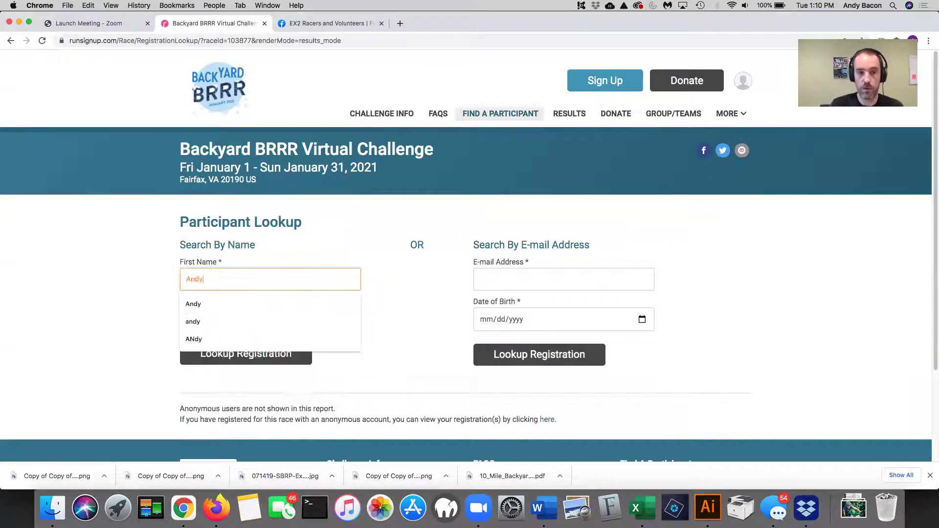
pyautogui.press('Tab')
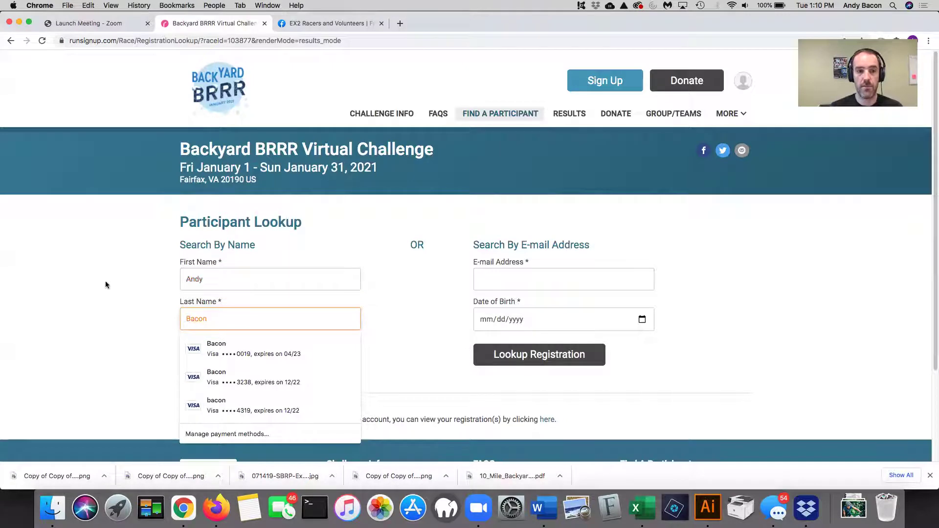
pyautogui.click(239, 359)
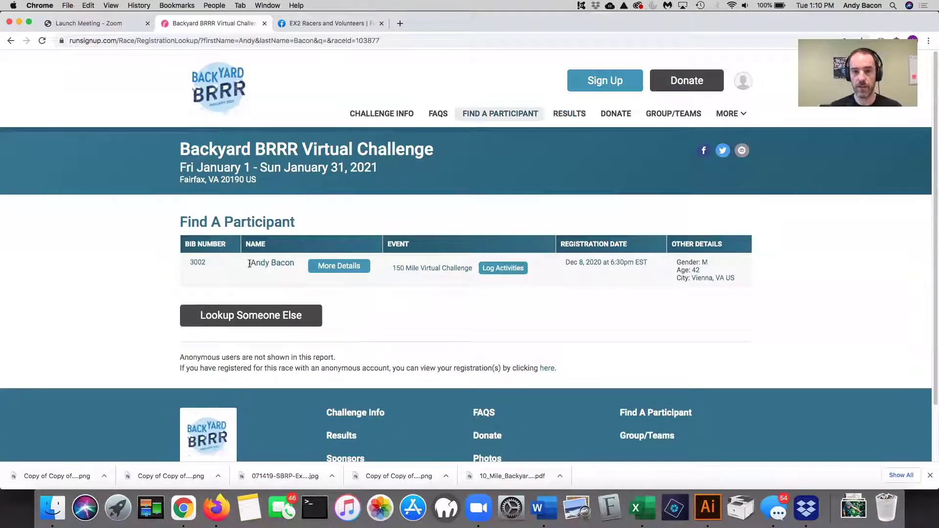
# - Open Log Activities for the 150 Mile Virtual Challenge, authorizing with the saved phone digits
pyautogui.click(503, 269)
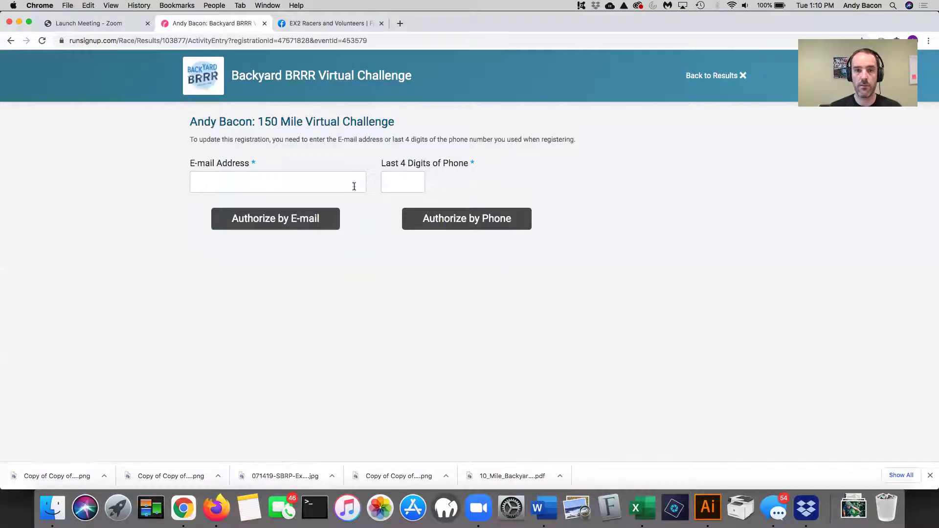
pyautogui.click(397, 181)
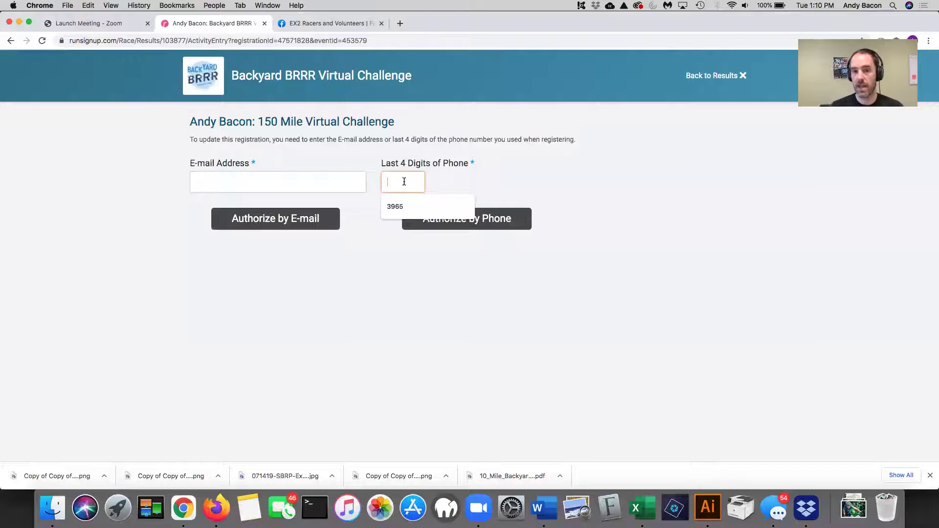
pyautogui.click(395, 206)
pyautogui.click(446, 220)
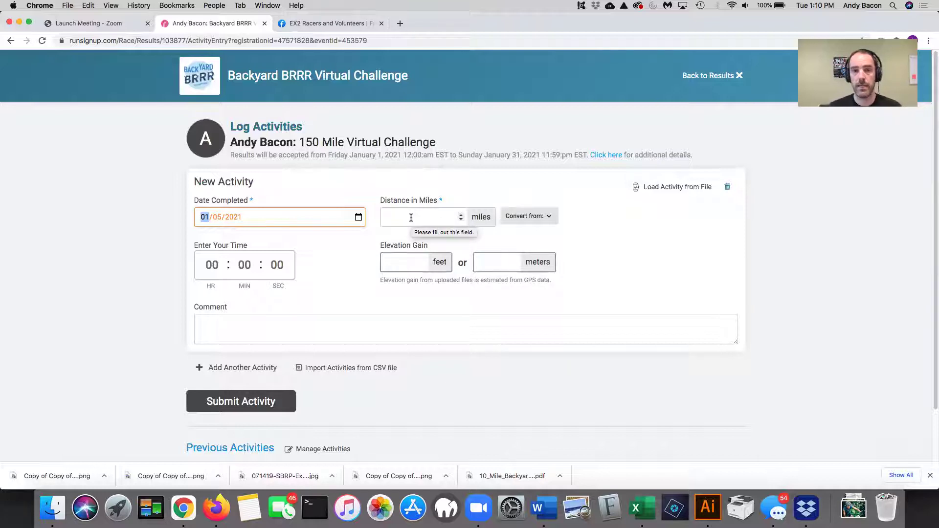
# - Enter distance 5.02 miles, time 50:25 and elevation gain 450 feet
pyautogui.click(411, 218)
pyautogui.write('5.0')
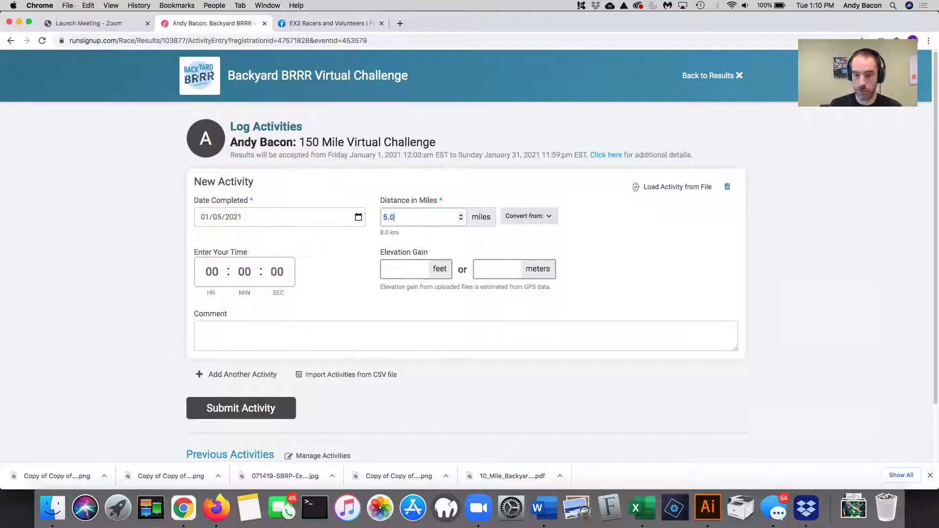
pyautogui.write('2')
pyautogui.click(244, 272)
pyautogui.write('50 : ')
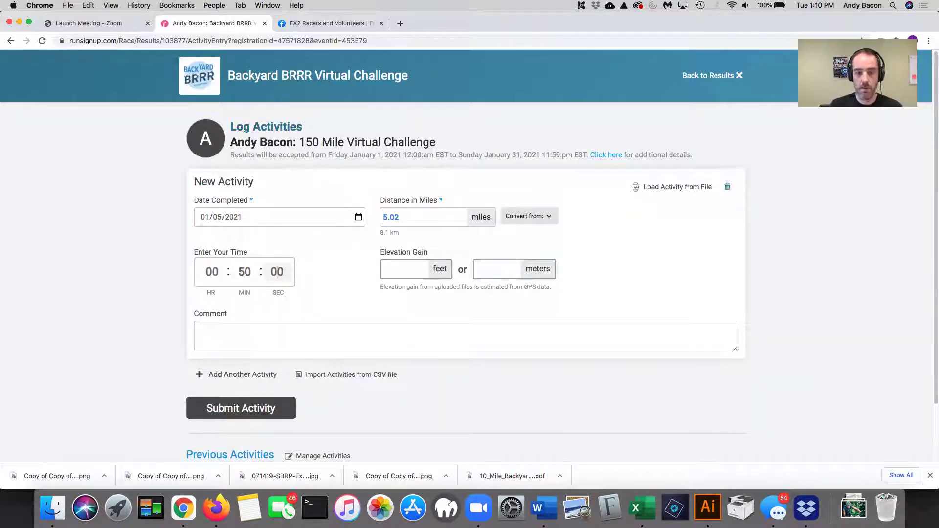
pyautogui.write('25')
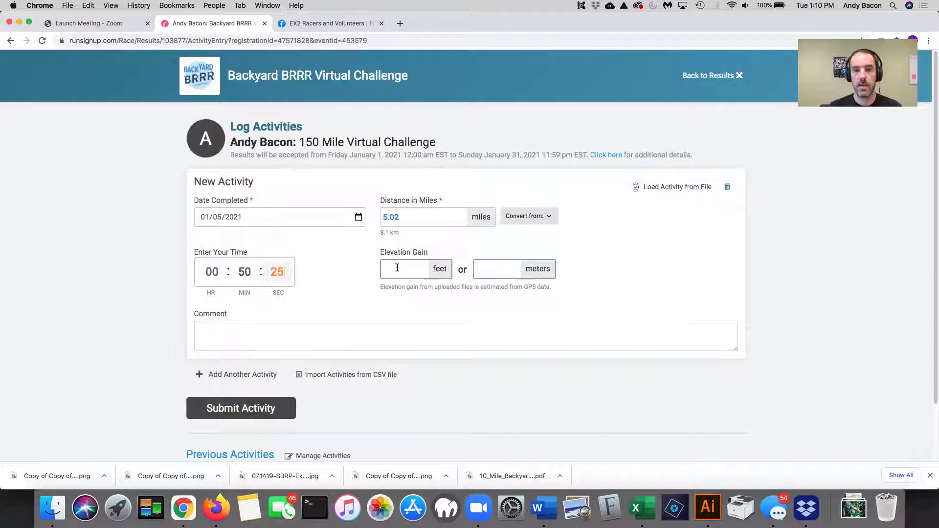
pyautogui.click(401, 268)
pyautogui.write('450')
# - Add the comment 'outside - ran through the woods to granny's house' and submit the activity
pyautogui.click(274, 332)
pyautogui.write('outside')
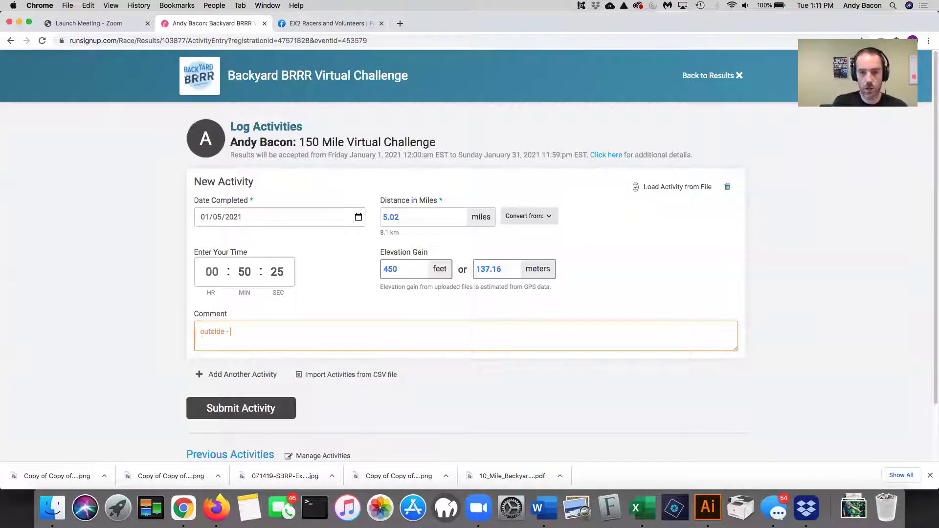
pyautogui.write('- ran through the wo')
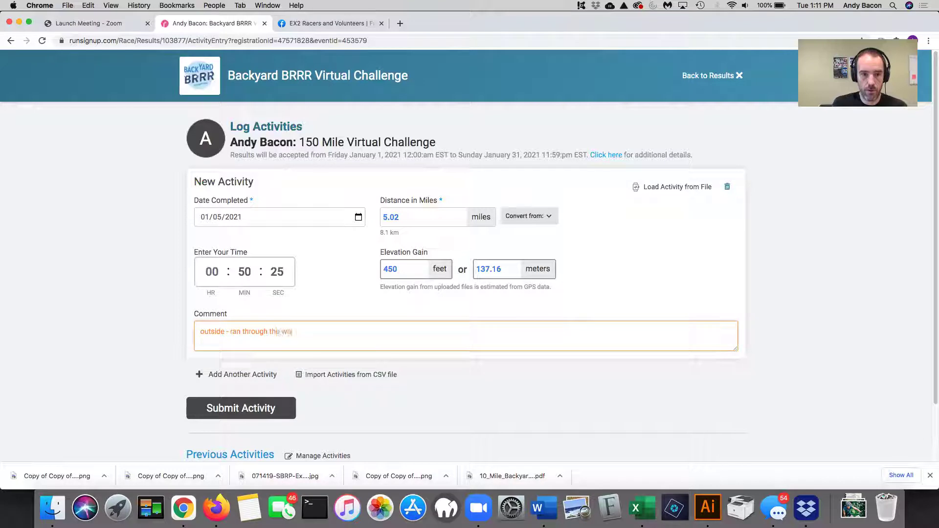
pyautogui.write('ods to grany')
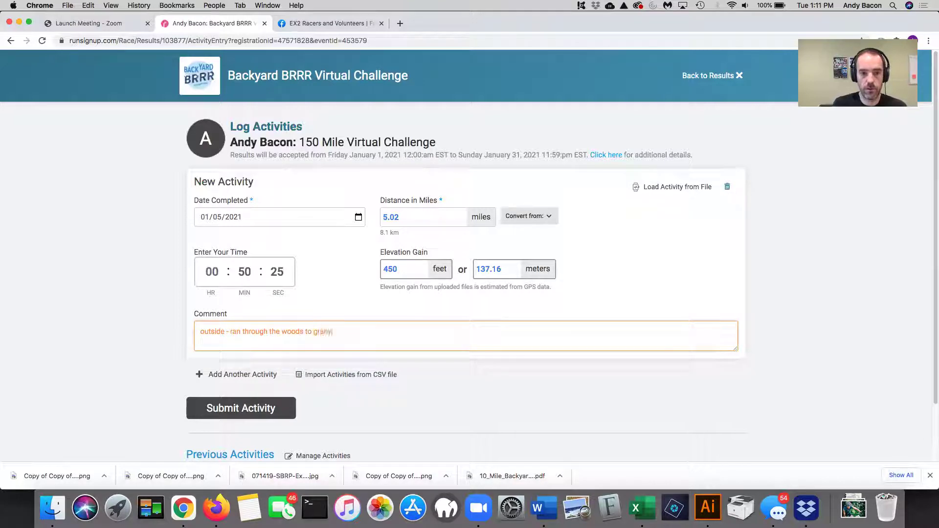
pyautogui.press('BackSpace')
pyautogui.write("ny's house")
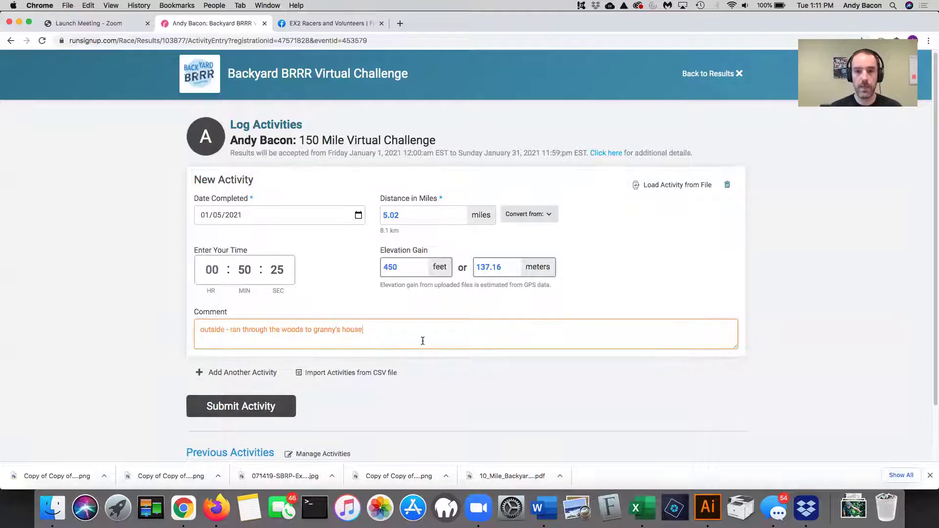
pyautogui.scroll(-2, 421, 340)
pyautogui.click(265, 341)
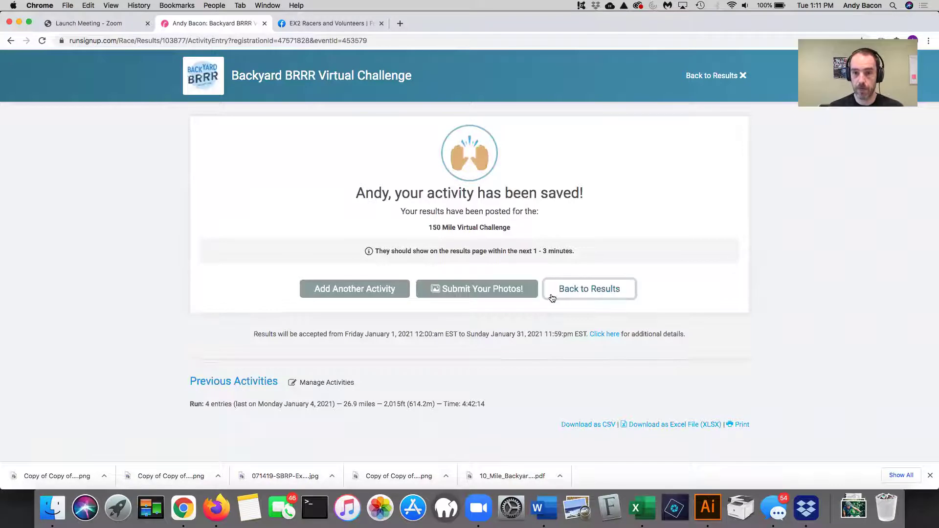
pyautogui.click(391, 296)
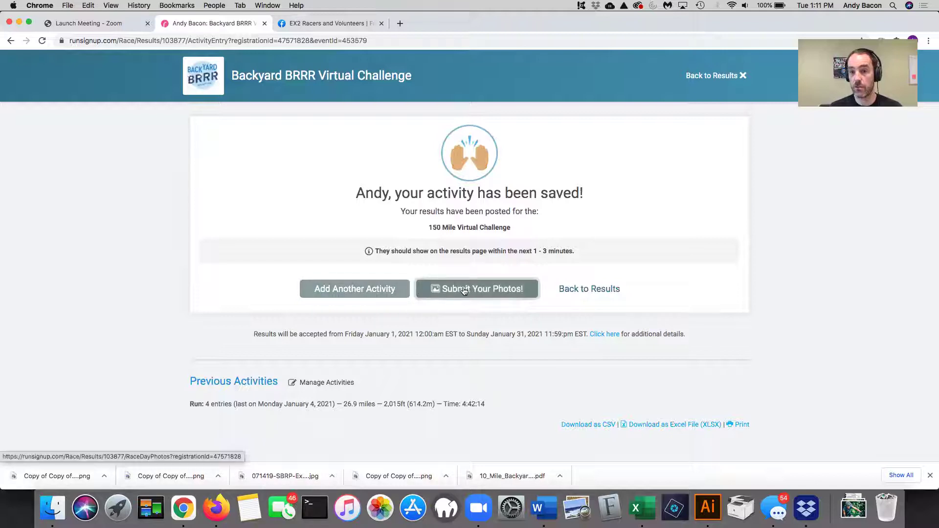
pyautogui.click(594, 291)
pyautogui.scroll(-3, 792, 290)
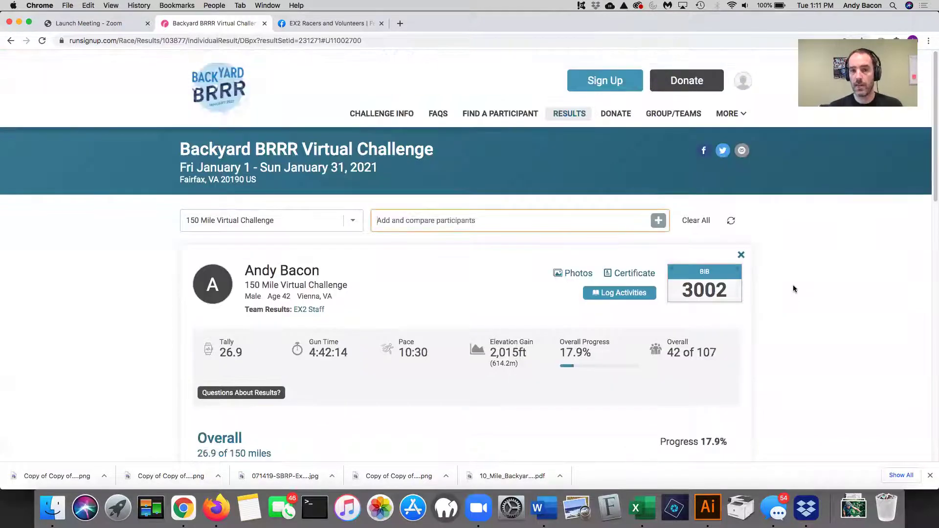
pyautogui.scroll(-4, 791, 290)
pyautogui.scroll(-4, 792, 283)
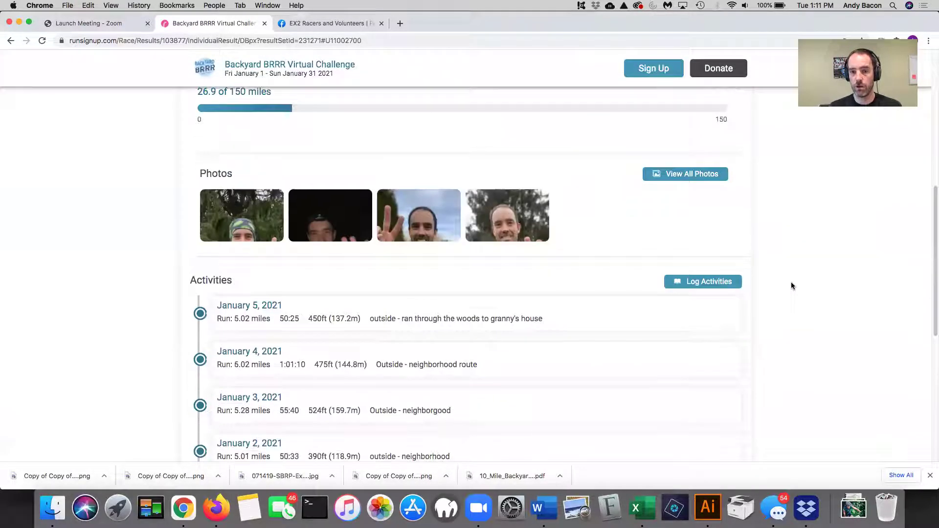
pyautogui.scroll(-3, 826, 322)
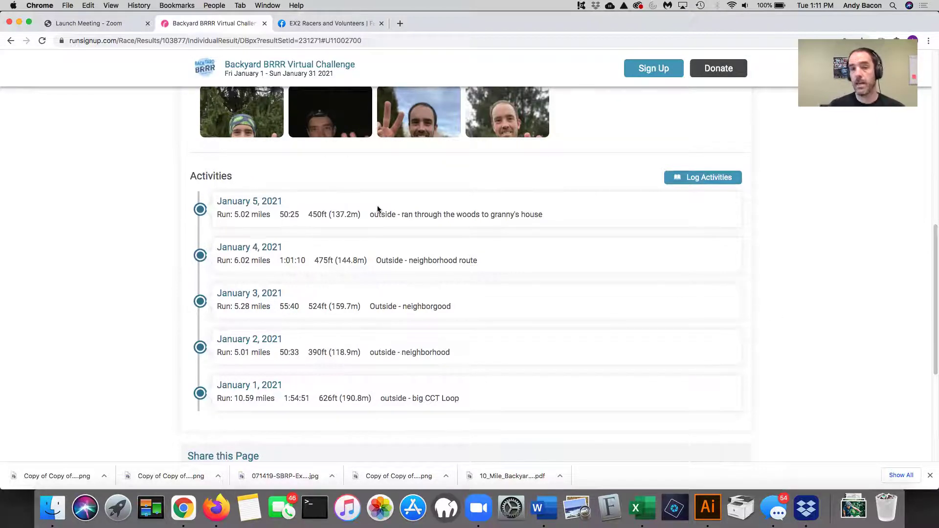
pyautogui.scroll(1, 378, 209)
pyautogui.moveTo(231, 213); pyautogui.dragTo(275, 214)
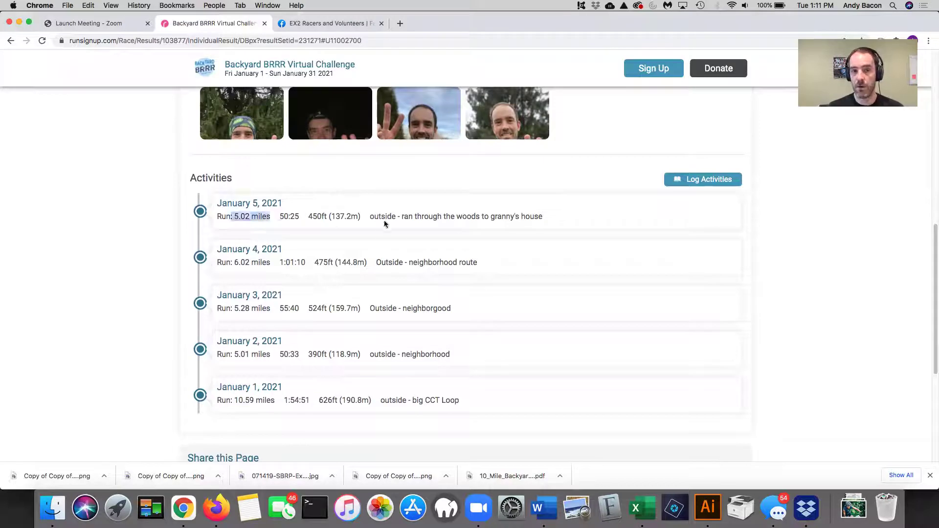
pyautogui.scroll(1, 533, 235)
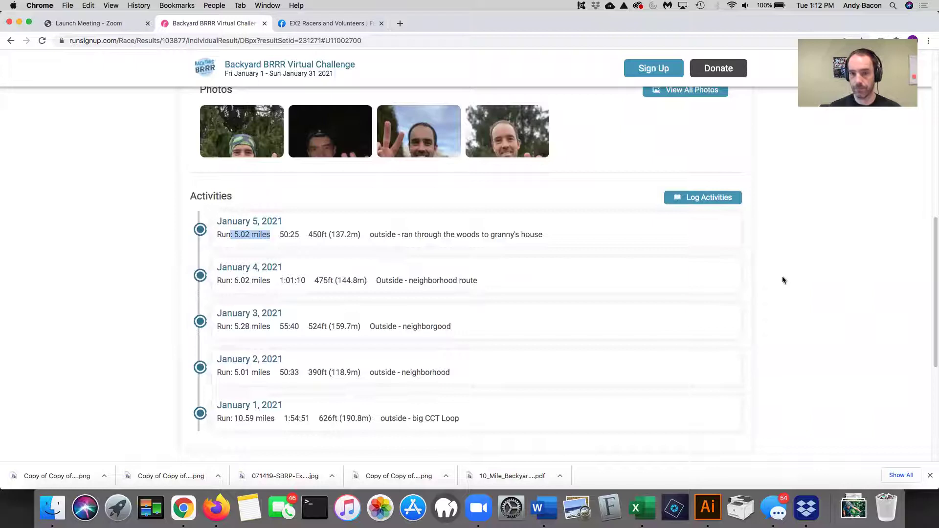
pyautogui.click(645, 292)
pyautogui.scroll(5, 645, 297)
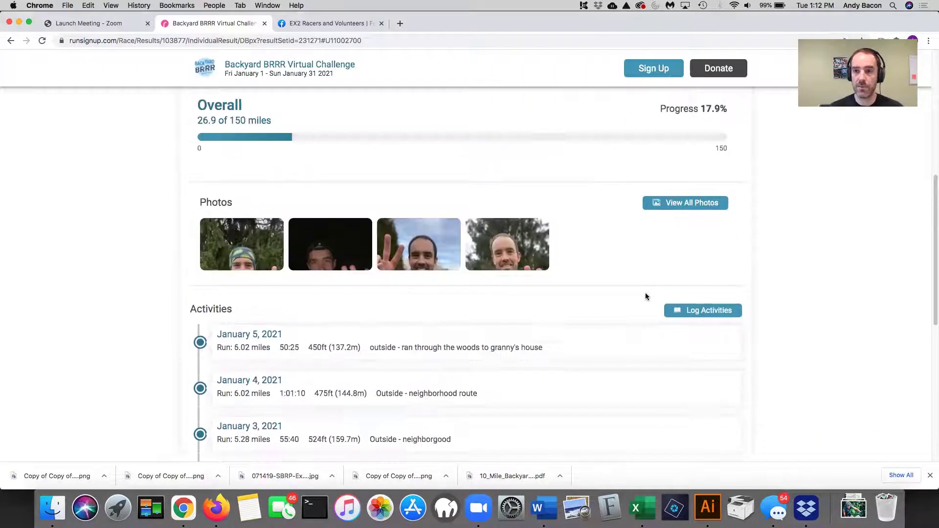
# - Open Manage Activities and locate the January 5 run logged at 5.02 miles
pyautogui.click(700, 312)
pyautogui.scroll(-2, 731, 313)
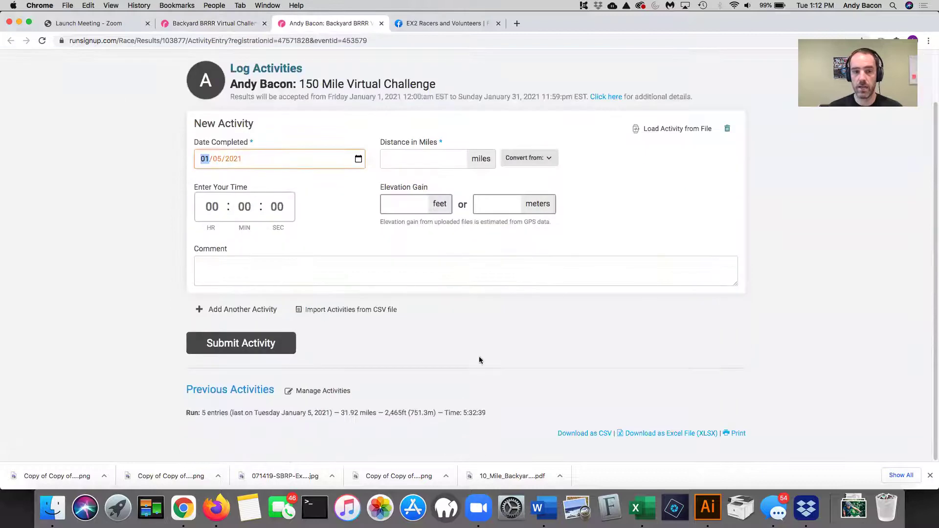
pyautogui.click(324, 392)
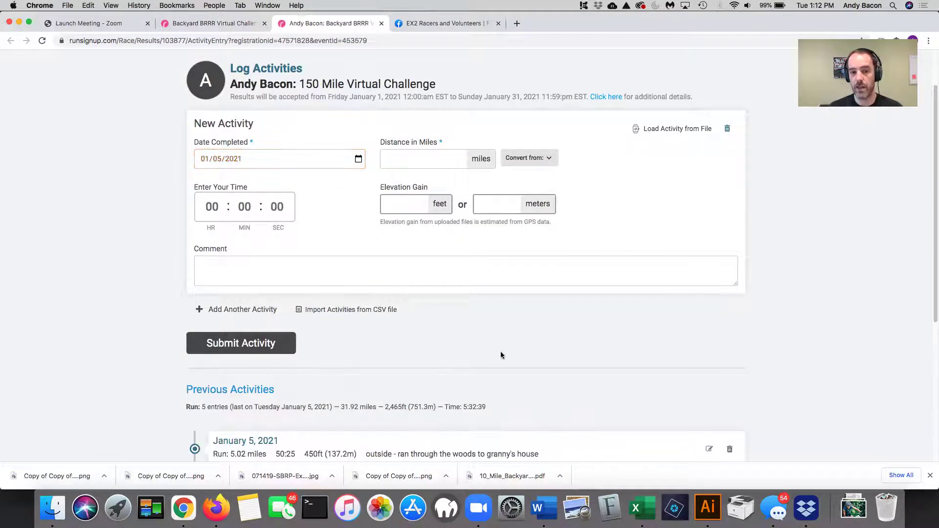
pyautogui.scroll(-2, 503, 354)
pyautogui.scroll(-4, 504, 353)
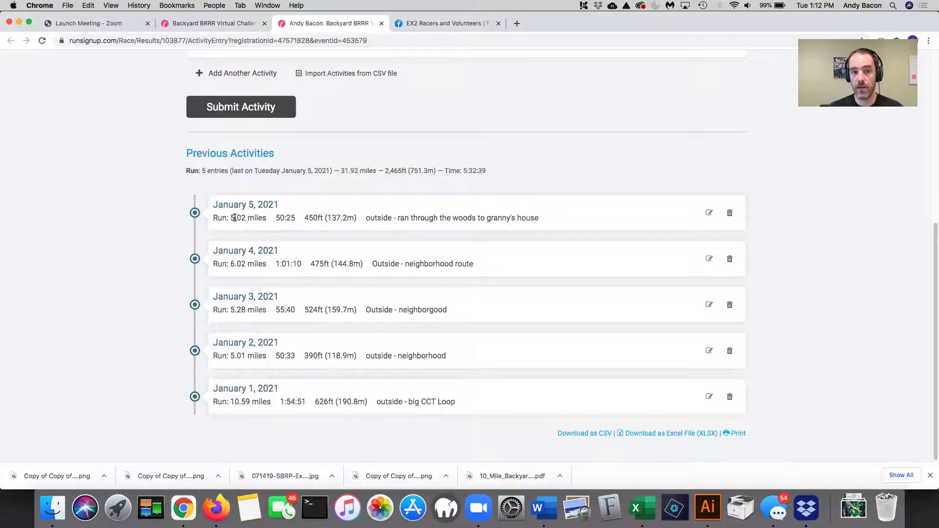
pyautogui.moveTo(232, 217); pyautogui.dragTo(276, 222)
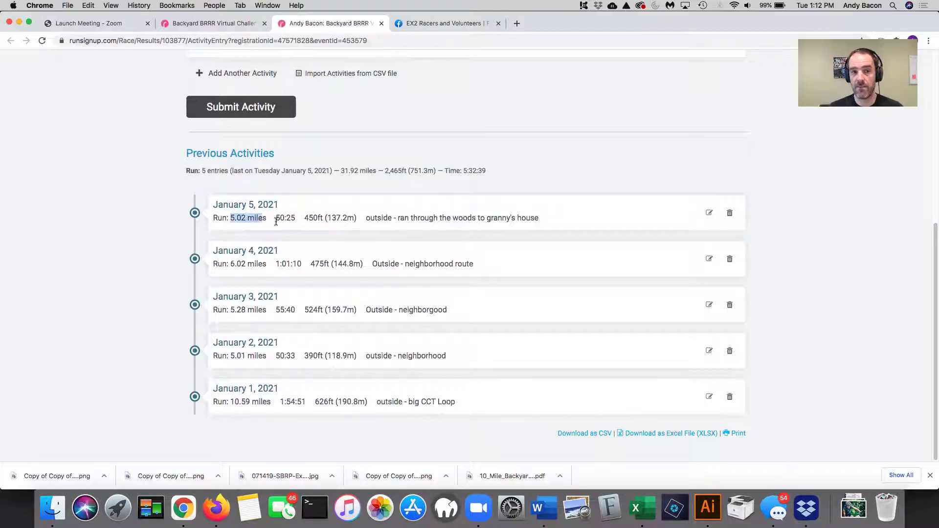
# - Edit the January 5 run's distance to 6.02 miles and submit it
pyautogui.click(709, 214)
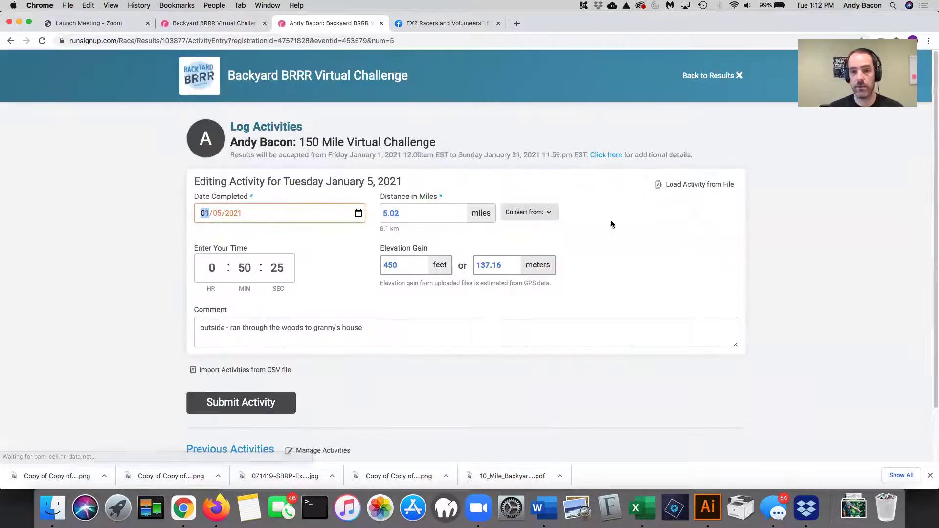
pyautogui.moveTo(416, 215); pyautogui.dragTo(357, 214)
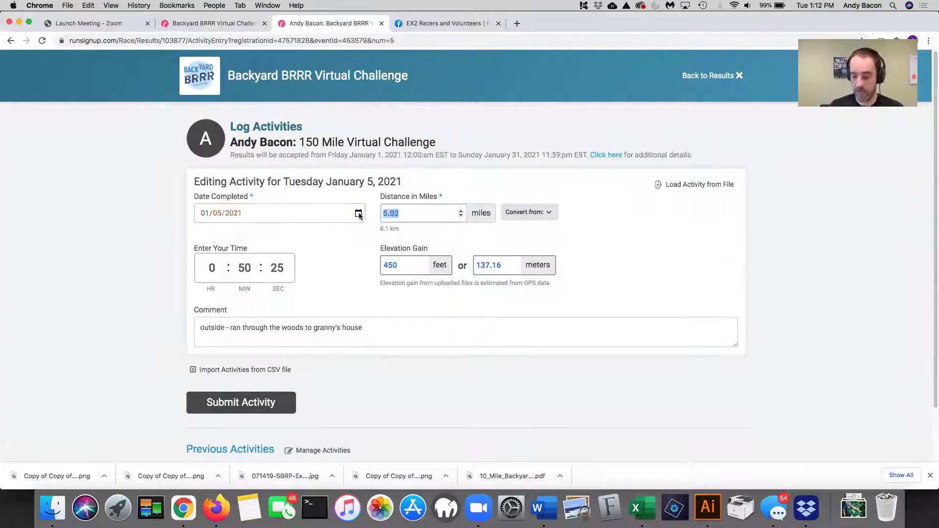
pyautogui.write('6')
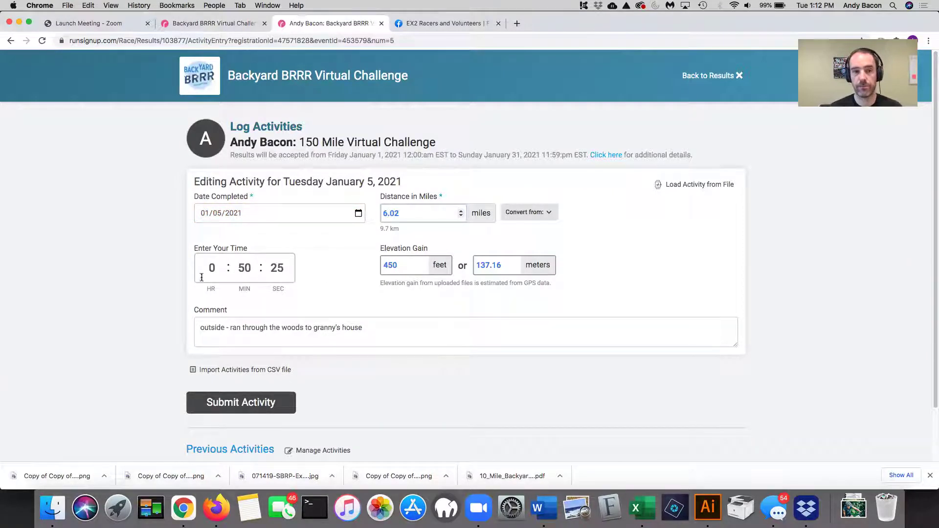
pyautogui.click(145, 286)
pyautogui.scroll(-1, 215, 342)
pyautogui.click(265, 381)
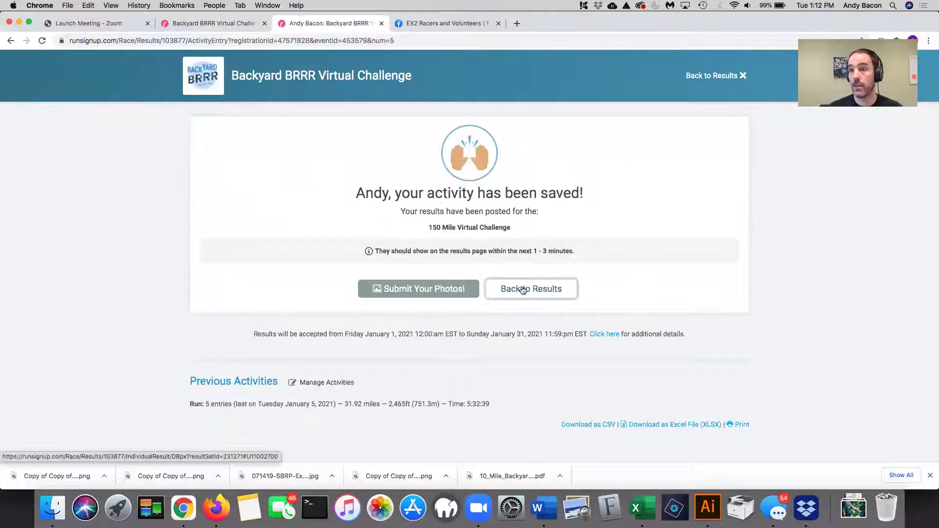
# - Go back to results and review the 31.92-mile tally, 21.3% progress and 27 of 107 ranking
pyautogui.click(523, 290)
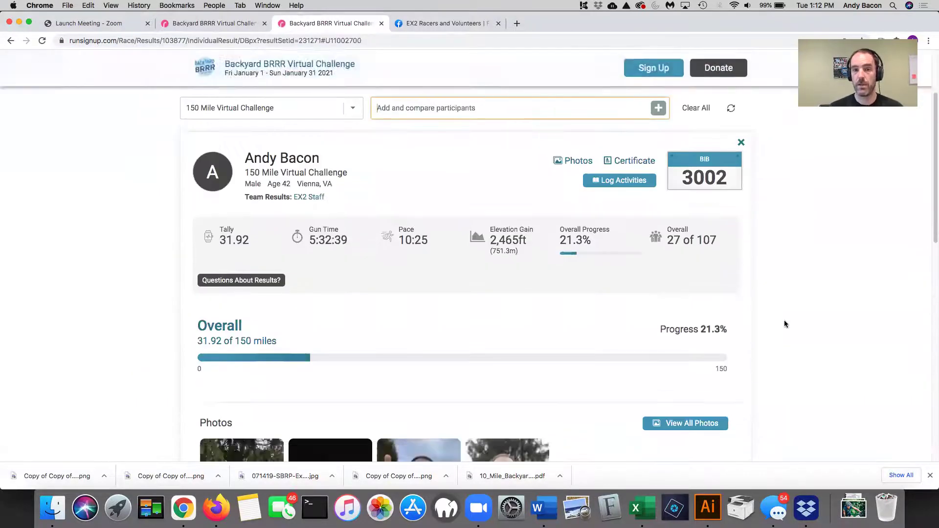
pyautogui.scroll(-3, 784, 325)
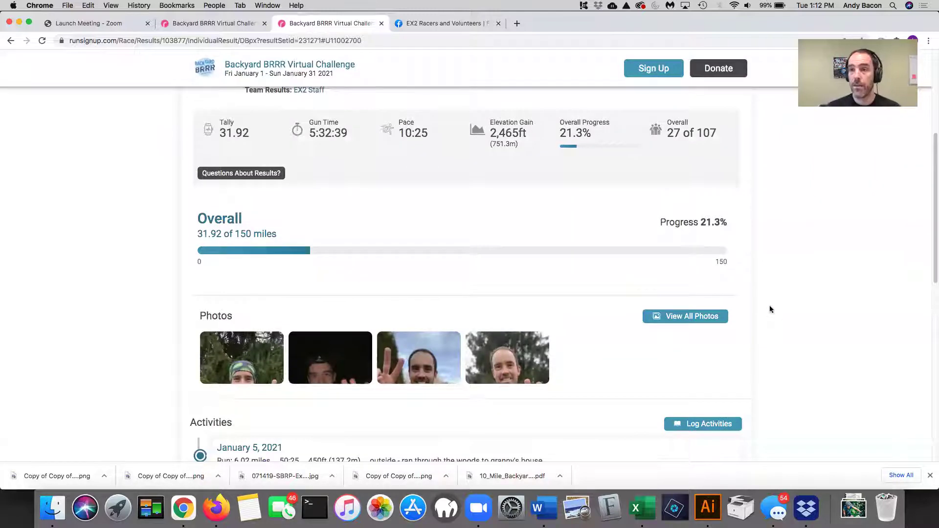
pyautogui.scroll(-2, 770, 309)
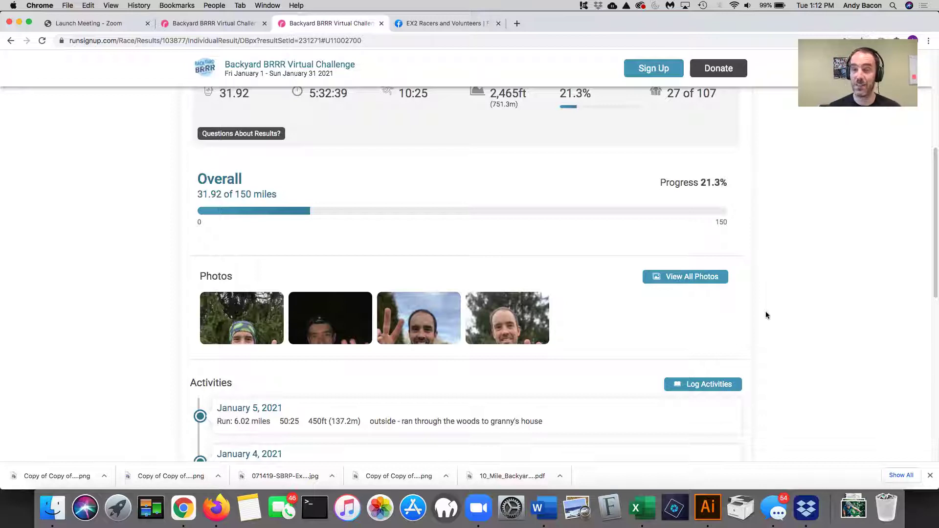
pyautogui.scroll(-1, 763, 312)
pyautogui.scroll(3, 762, 312)
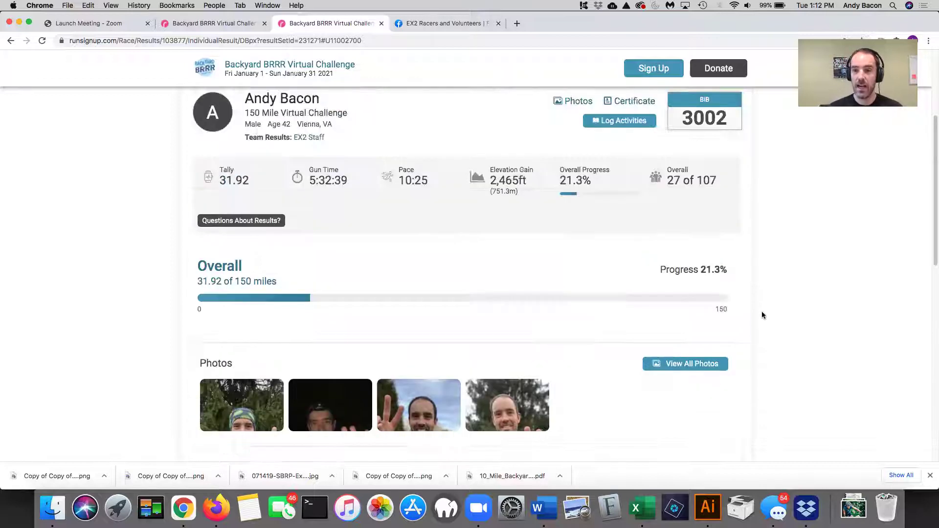
pyautogui.scroll(4, 762, 314)
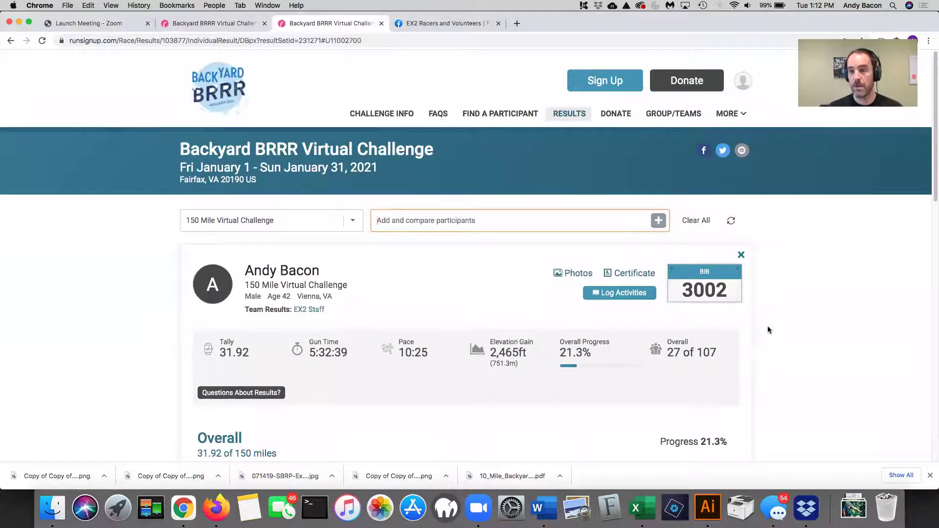
# - View all participant photos, then return to the Photo Albums list
pyautogui.scroll(-5, 777, 327)
pyautogui.click(717, 297)
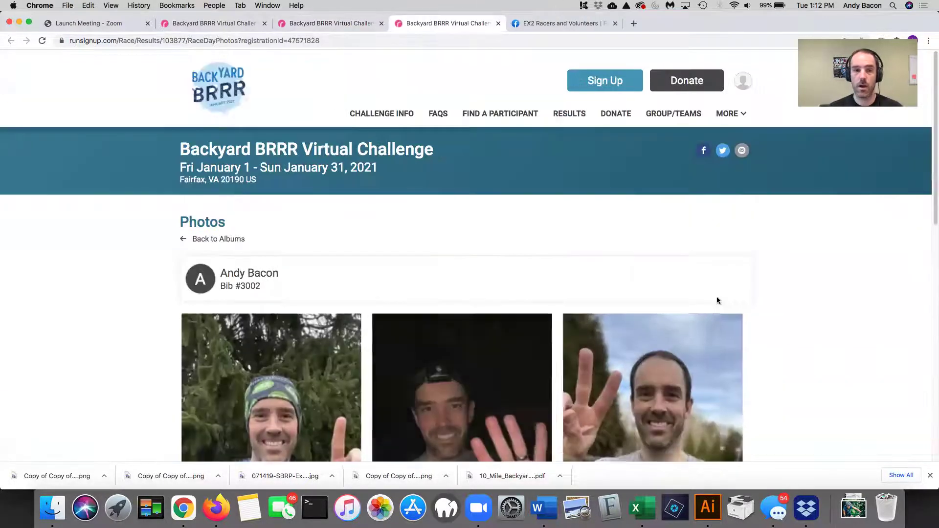
pyautogui.scroll(-10, 776, 277)
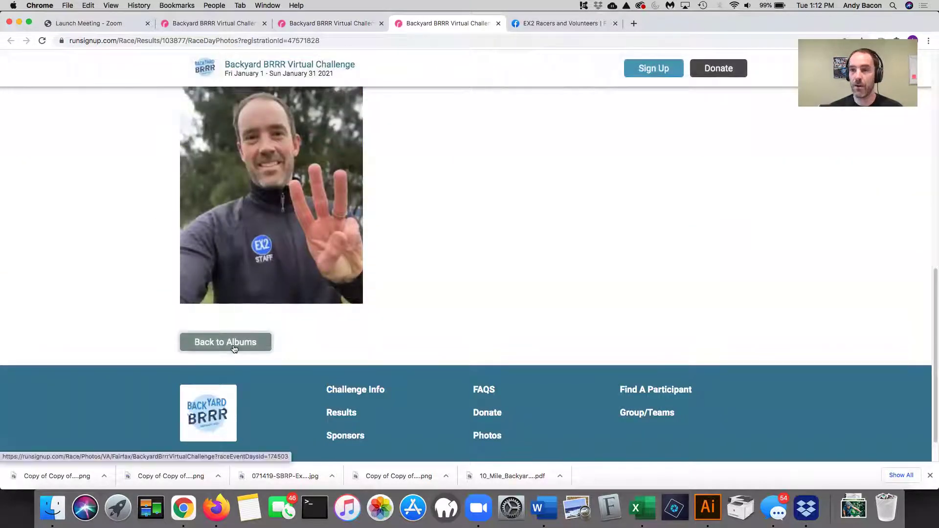
pyautogui.click(237, 346)
# - Sign in to the account from the user icon menu
pyautogui.click(744, 82)
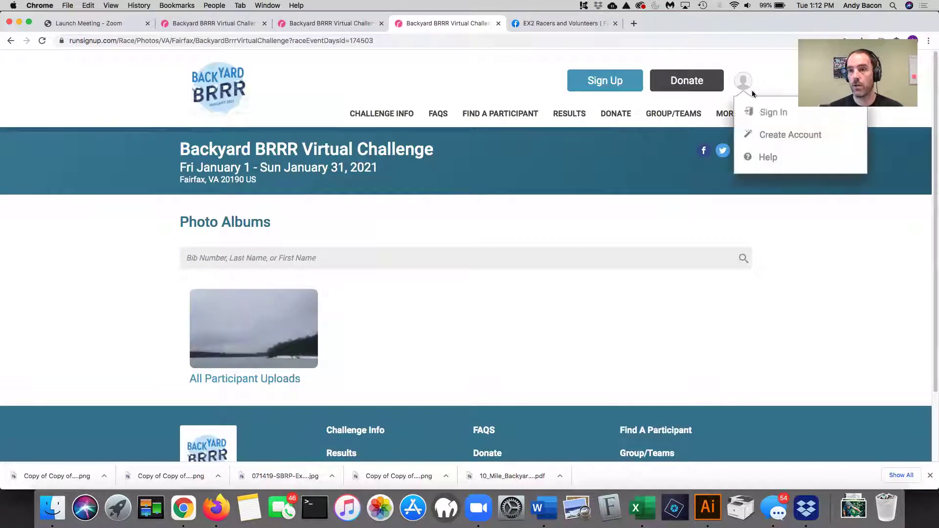
pyautogui.click(756, 112)
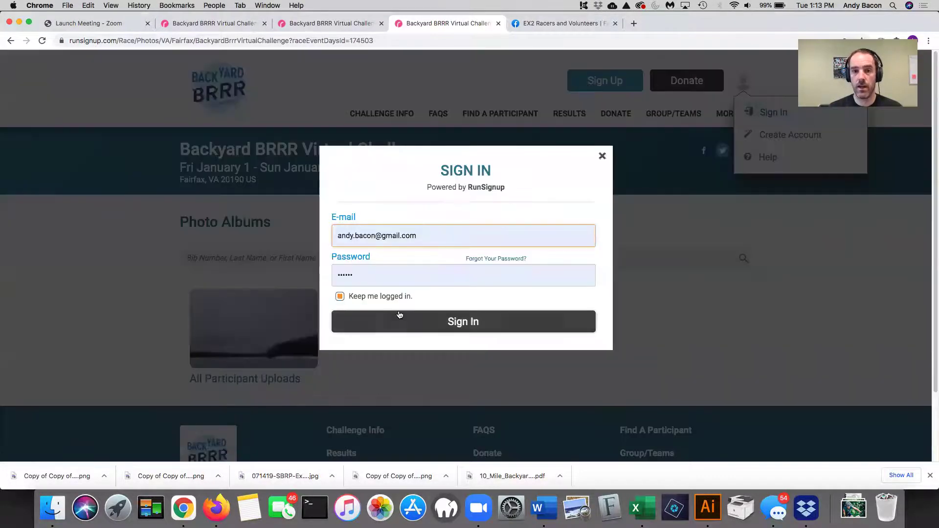
pyautogui.click(426, 321)
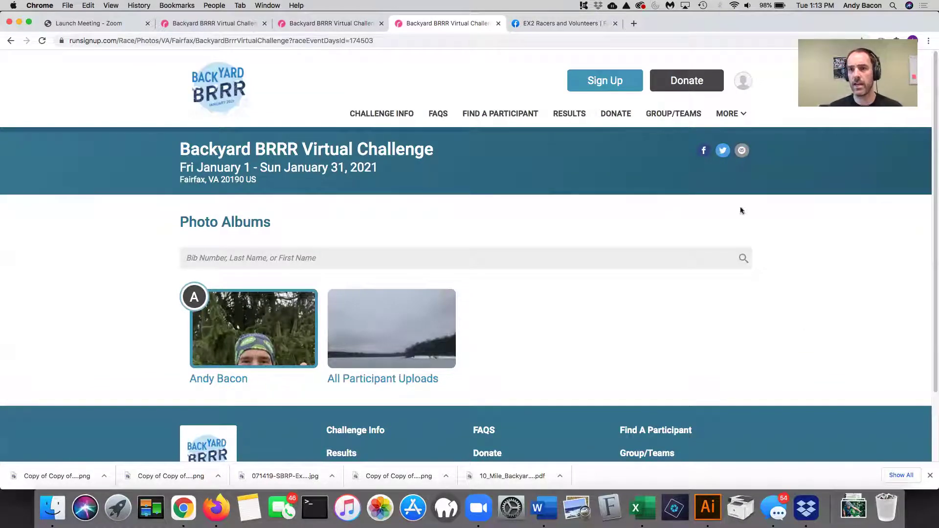
pyautogui.click(727, 115)
# - Reload the photo albums and open the participant's own album of uploaded selfies
pyautogui.click(748, 139)
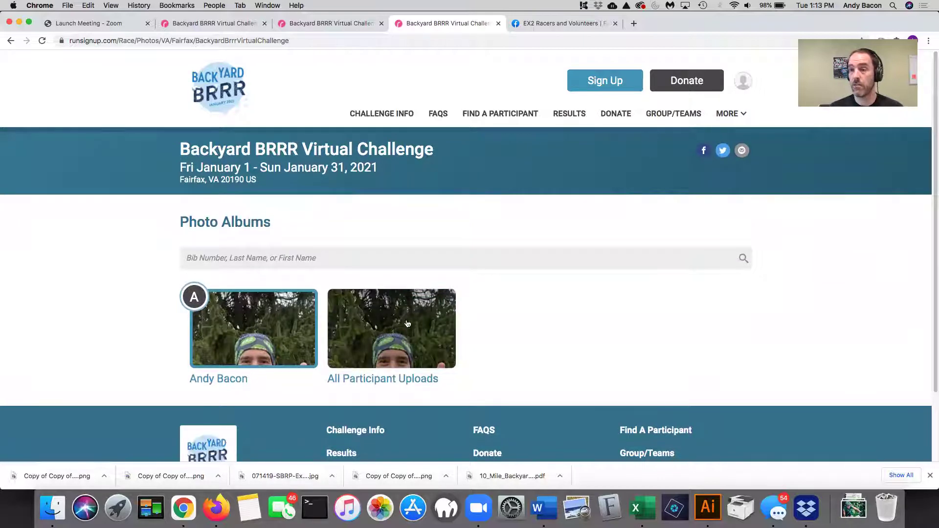
pyautogui.click(249, 333)
pyautogui.scroll(-3, 394, 337)
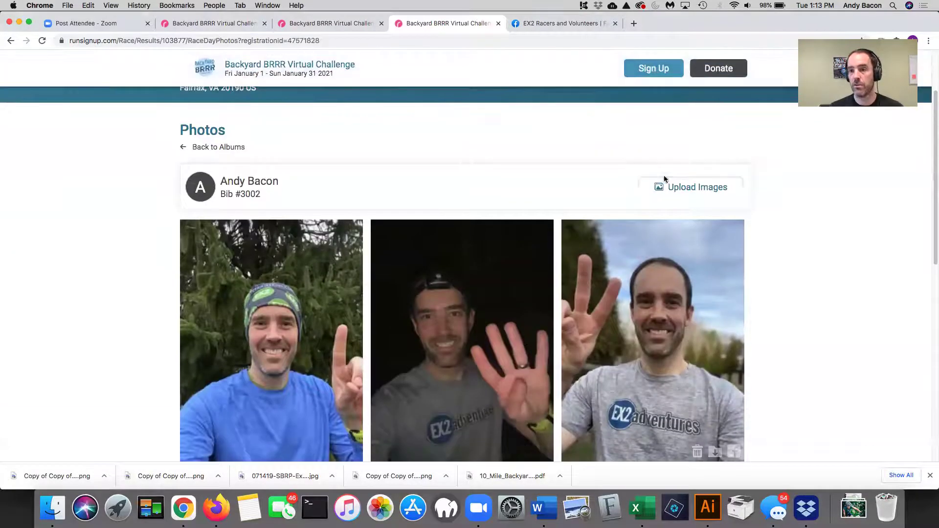
pyautogui.scroll(2, 770, 250)
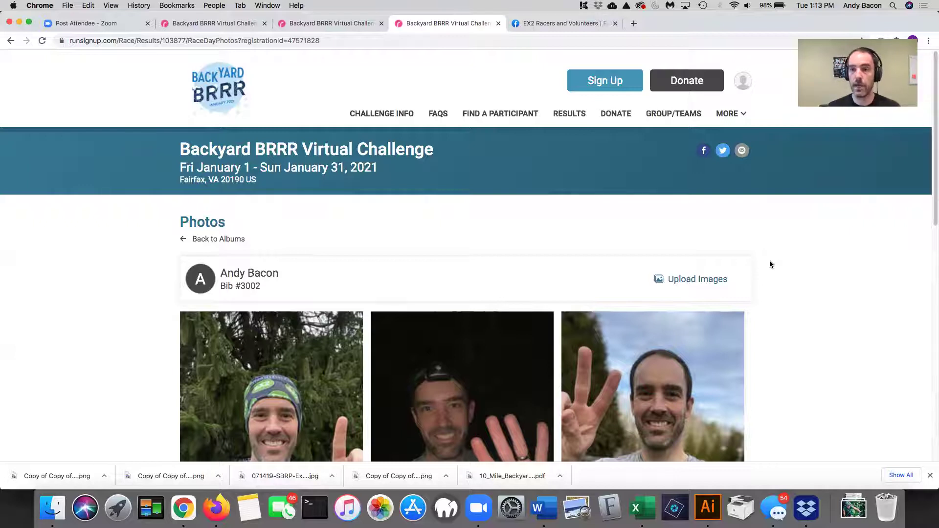
pyautogui.scroll(-3, 758, 284)
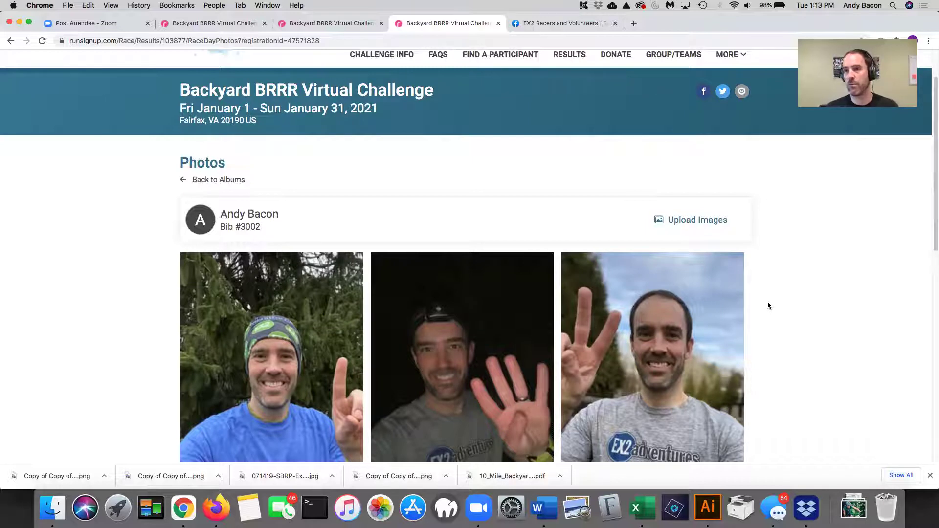
pyautogui.scroll(2, 771, 313)
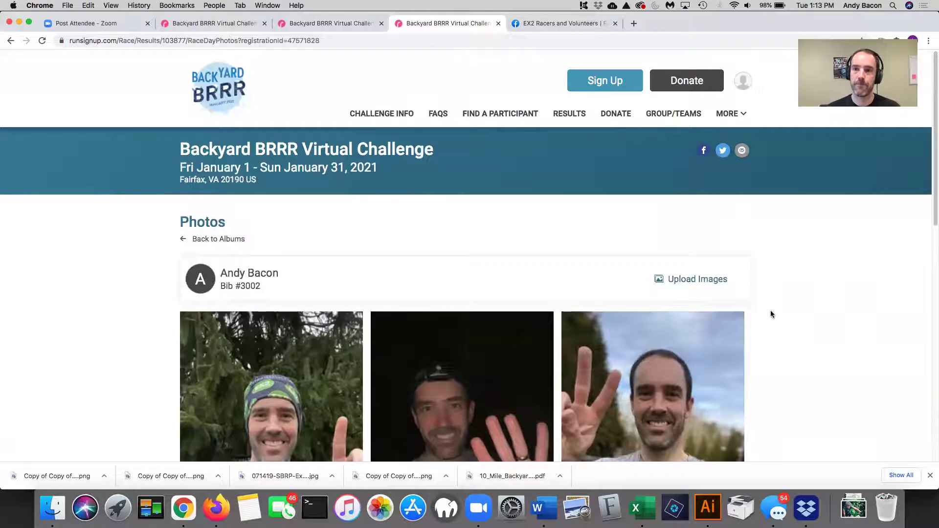
# - Reach the challenge RESULTS page through the MORE menu
pyautogui.click(730, 114)
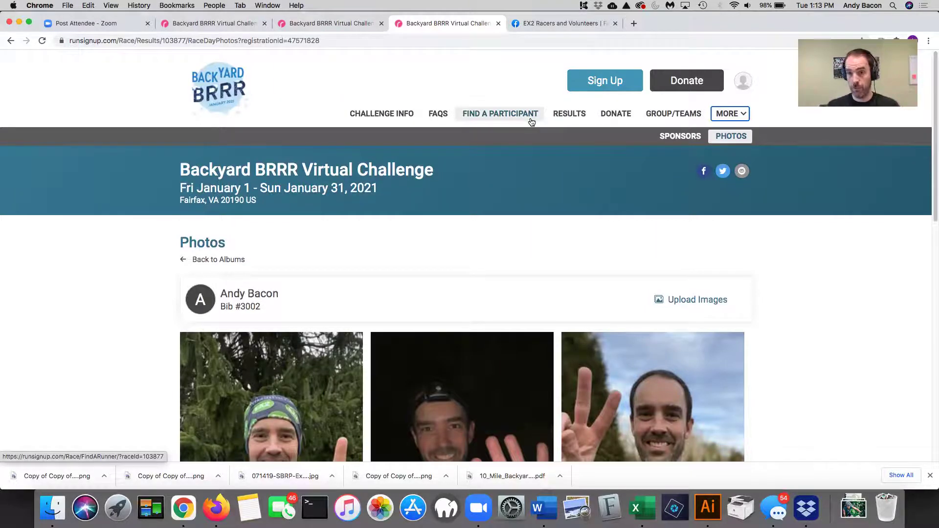
pyautogui.click(569, 115)
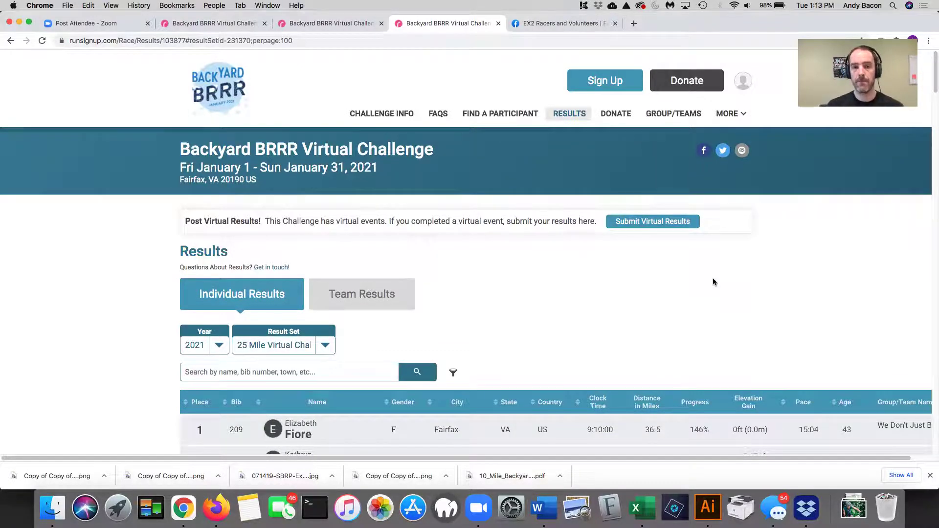
pyautogui.scroll(-3, 604, 254)
pyautogui.scroll(3, 606, 252)
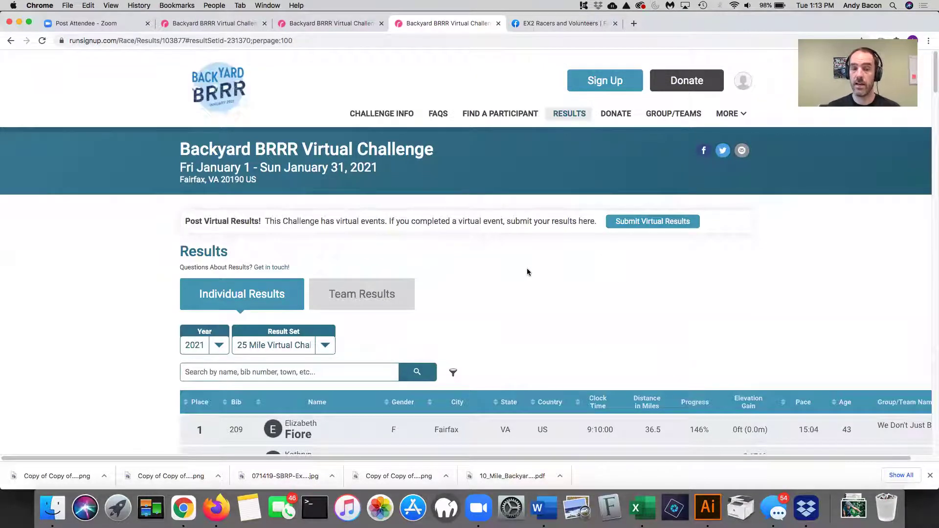
# - Check the Result Set options, keep 25 Mile Virtual Challenge, and scroll the Individual Results
pyautogui.click(325, 347)
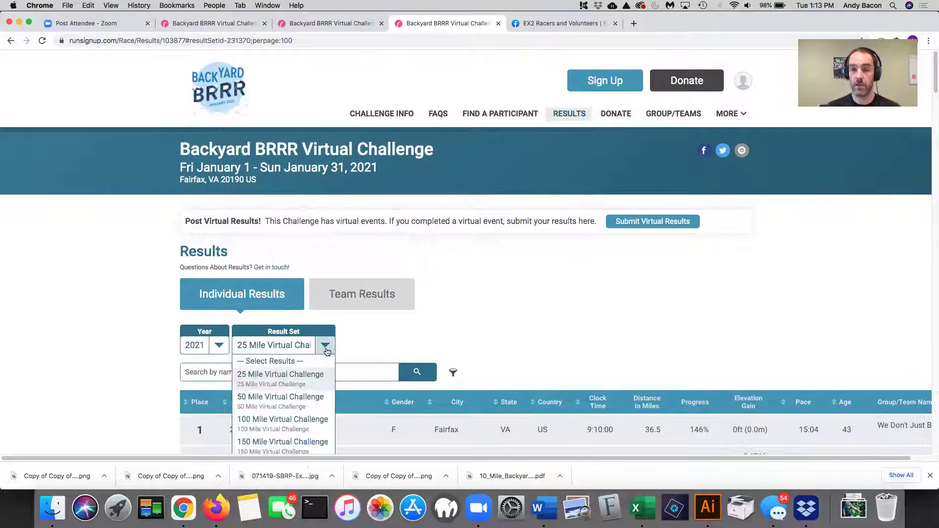
pyautogui.scroll(-3, 326, 351)
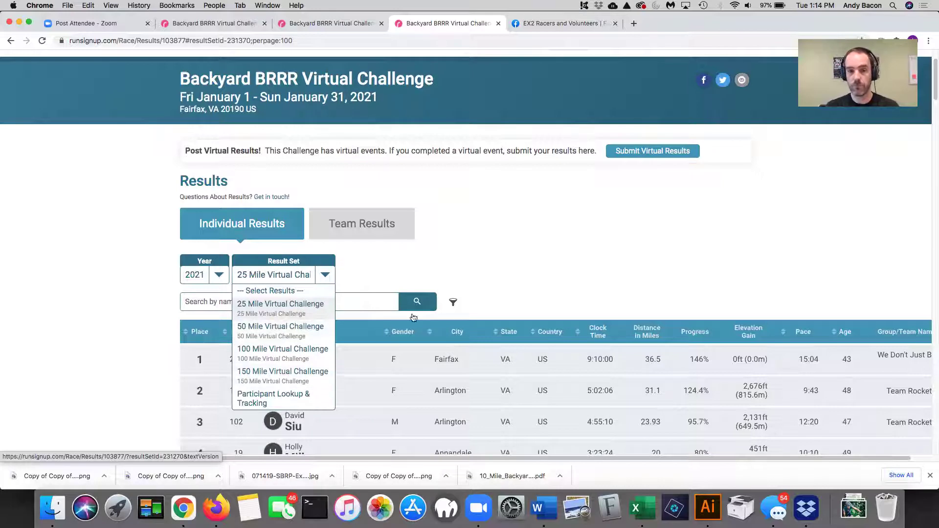
pyautogui.click(509, 252)
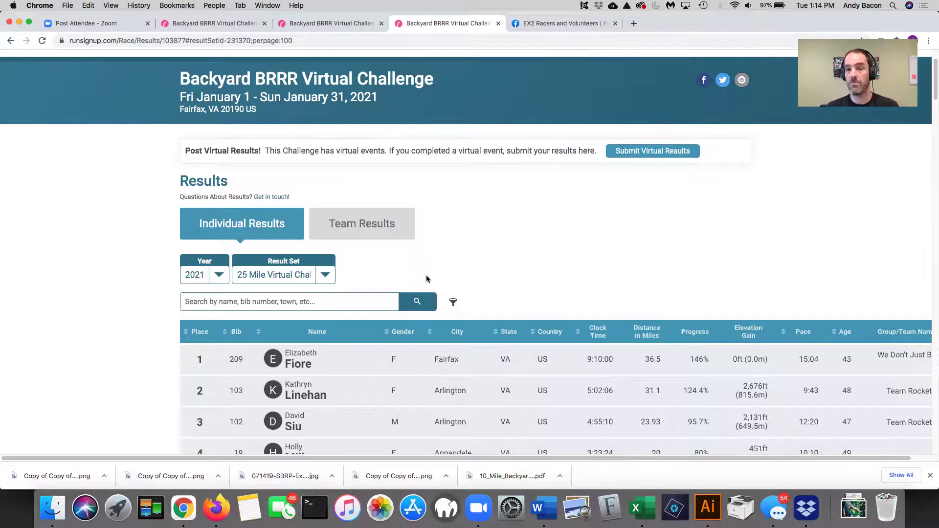
pyautogui.scroll(-20, 440, 287)
pyautogui.scroll(20, 440, 287)
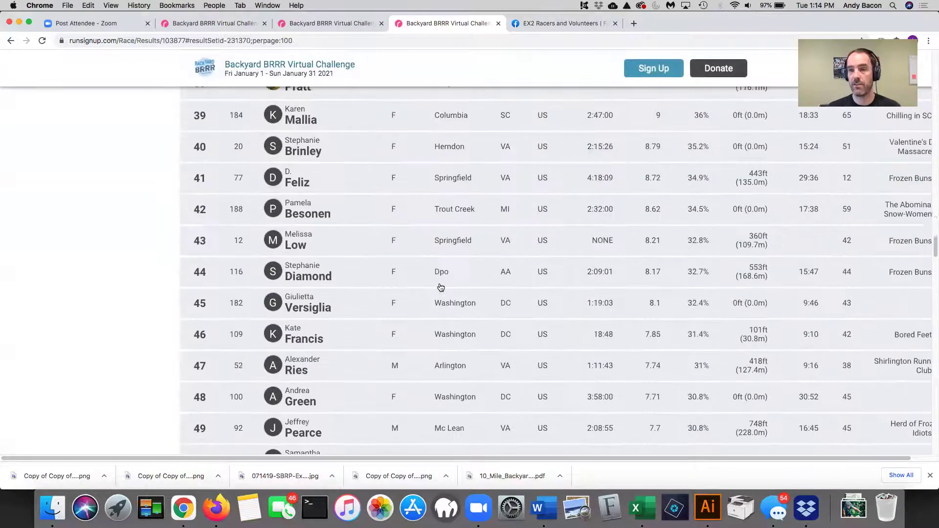
pyautogui.scroll(-1, 460, 272)
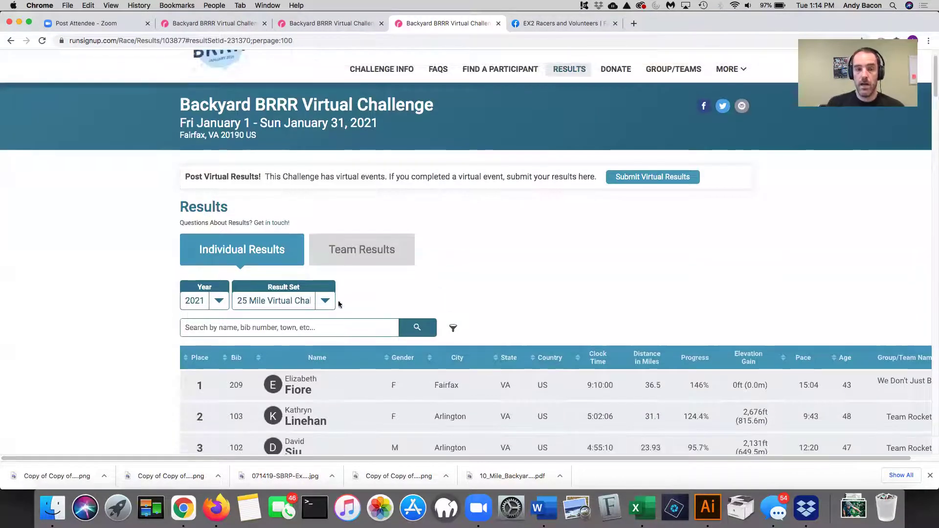
pyautogui.scroll(-5, 318, 314)
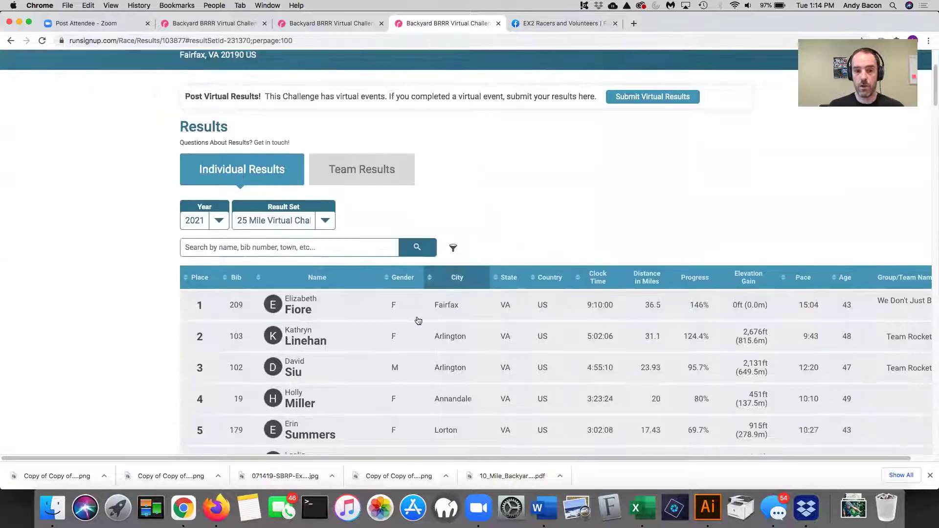
pyautogui.click(233, 229)
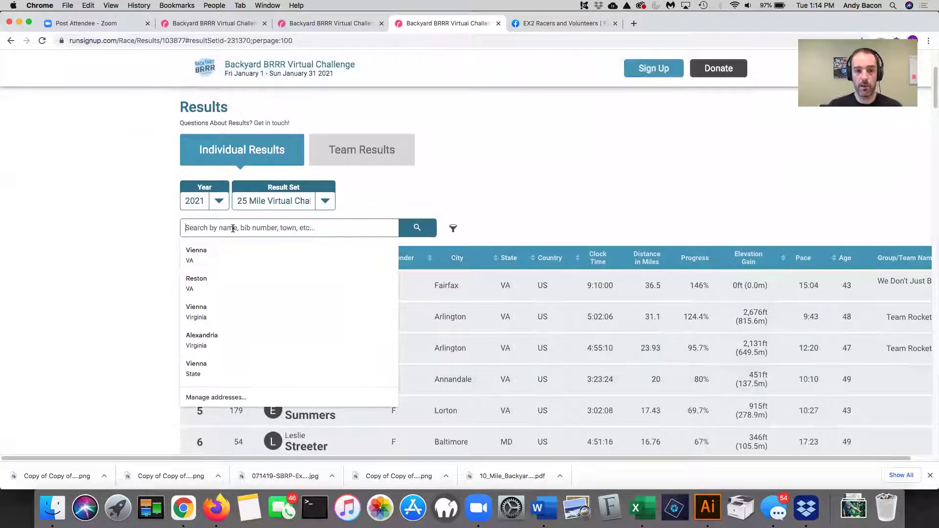
pyautogui.write('holl')
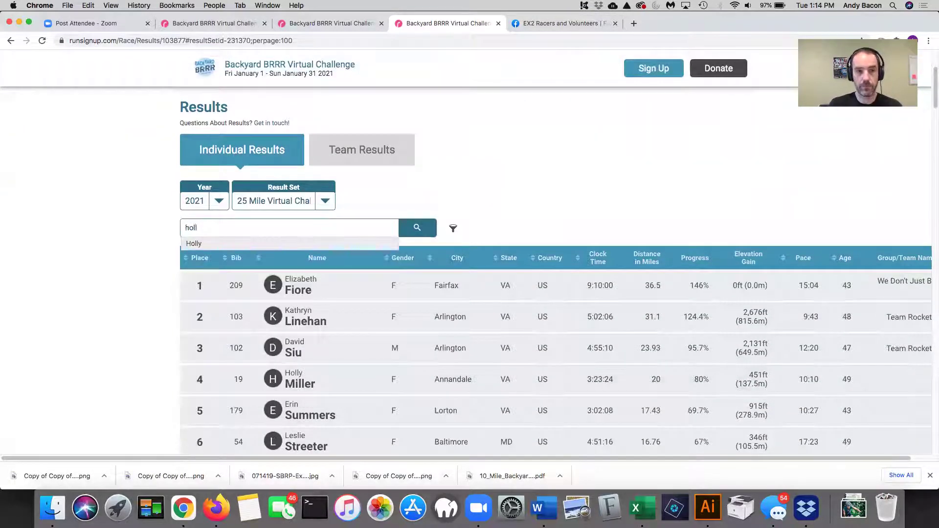
pyautogui.click(228, 244)
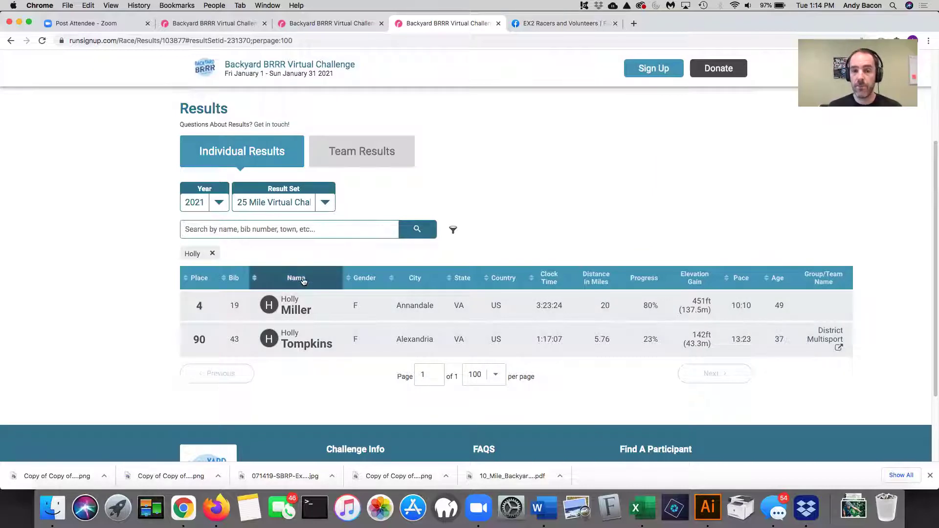
pyautogui.click(383, 310)
pyautogui.scroll(-10, 130, 312)
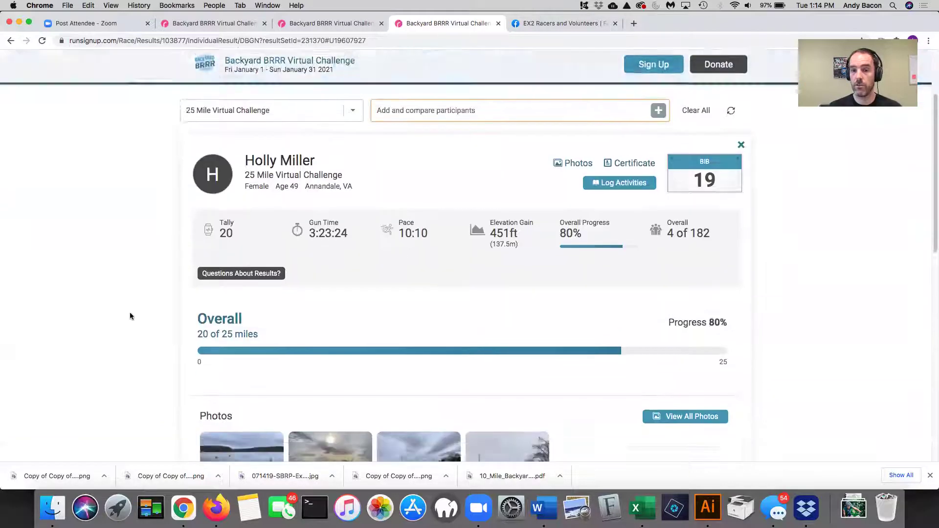
pyautogui.scroll(-8, 134, 317)
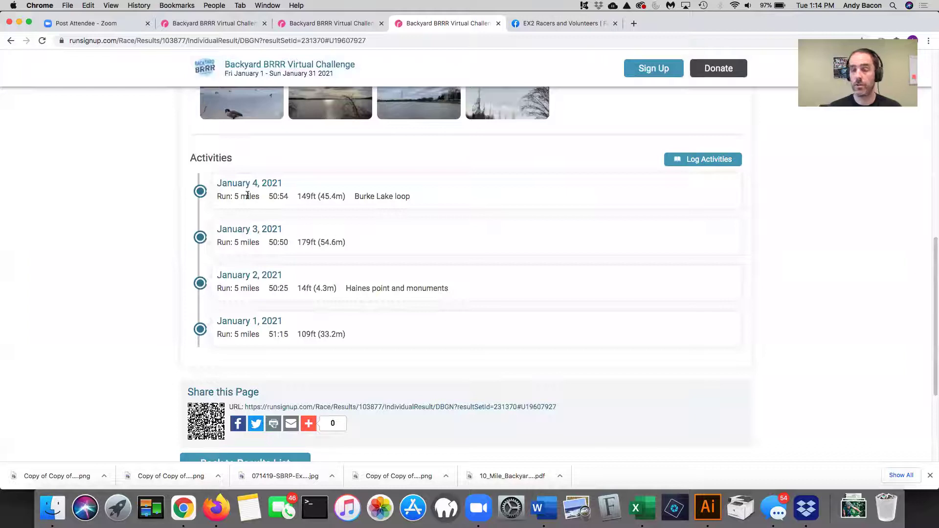
pyautogui.scroll(4, 201, 199)
pyautogui.click(10, 40)
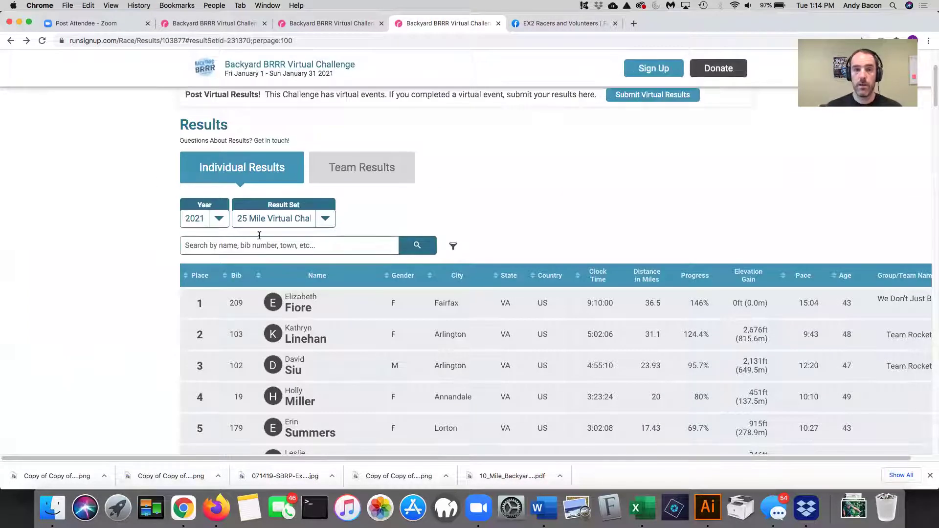
# - Switch Result Set to 150 Mile Virtual Challenge, search by first name, and open the participant's result
pyautogui.click(326, 220)
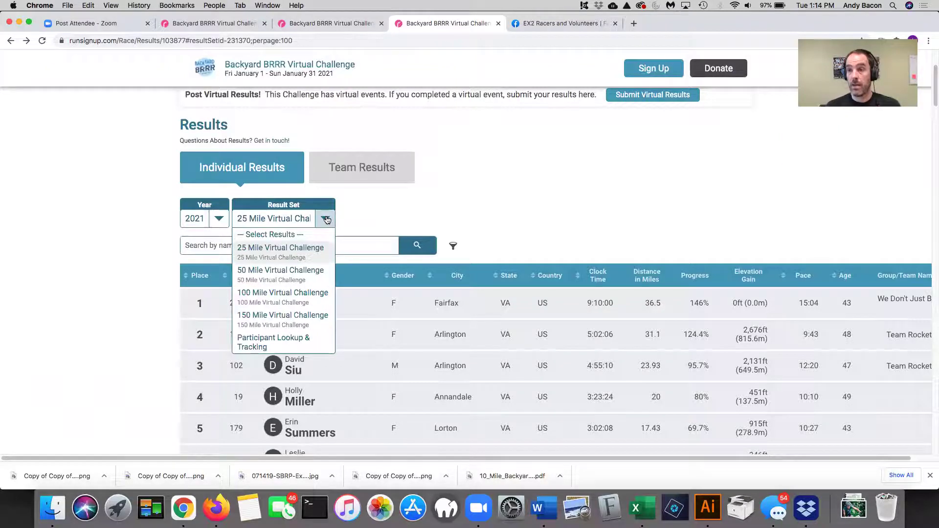
pyautogui.click(287, 316)
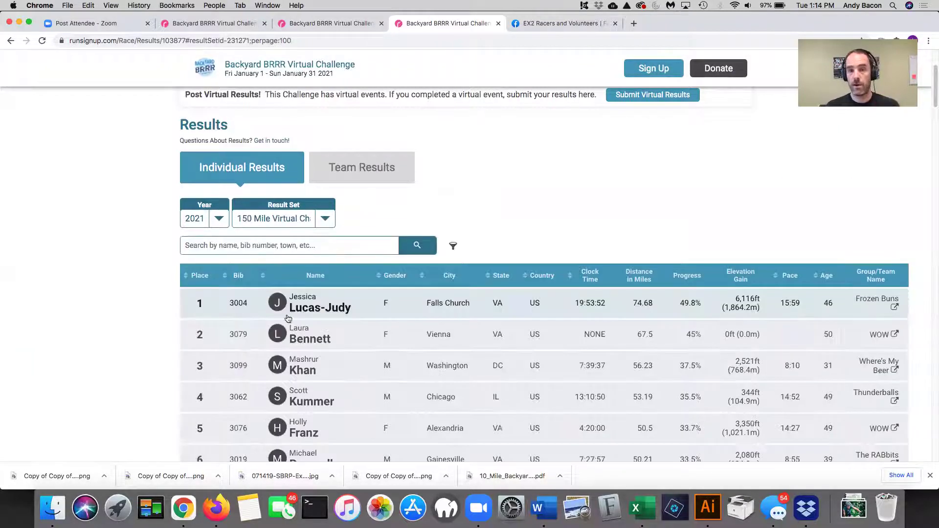
pyautogui.click(316, 245)
pyautogui.write('andy')
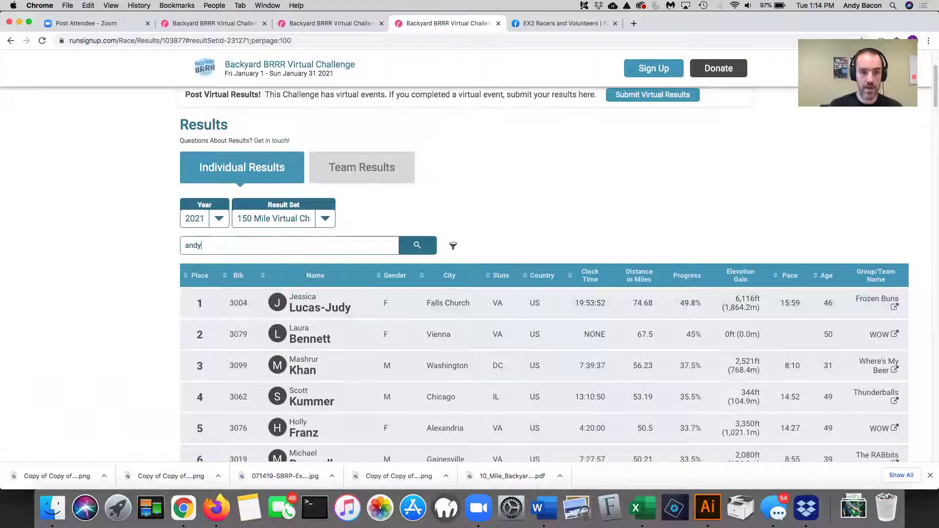
pyautogui.click(252, 260)
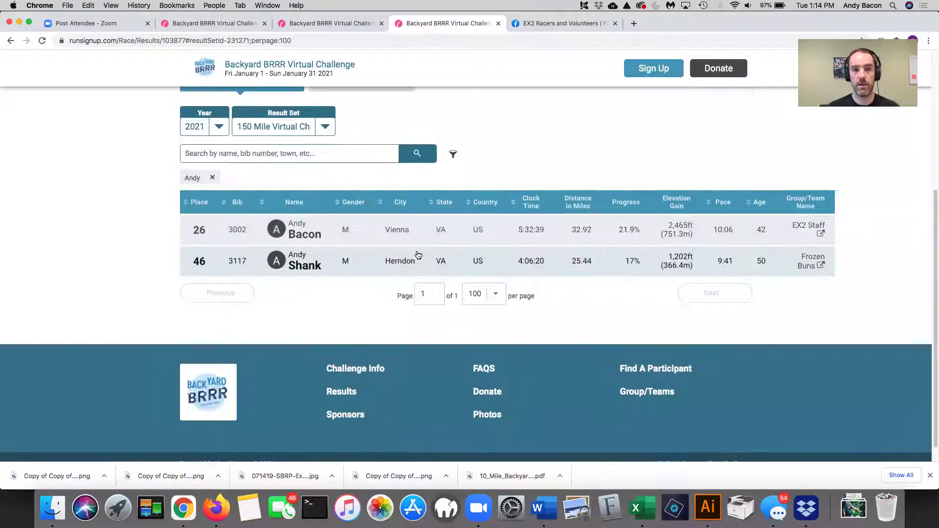
pyautogui.click(417, 233)
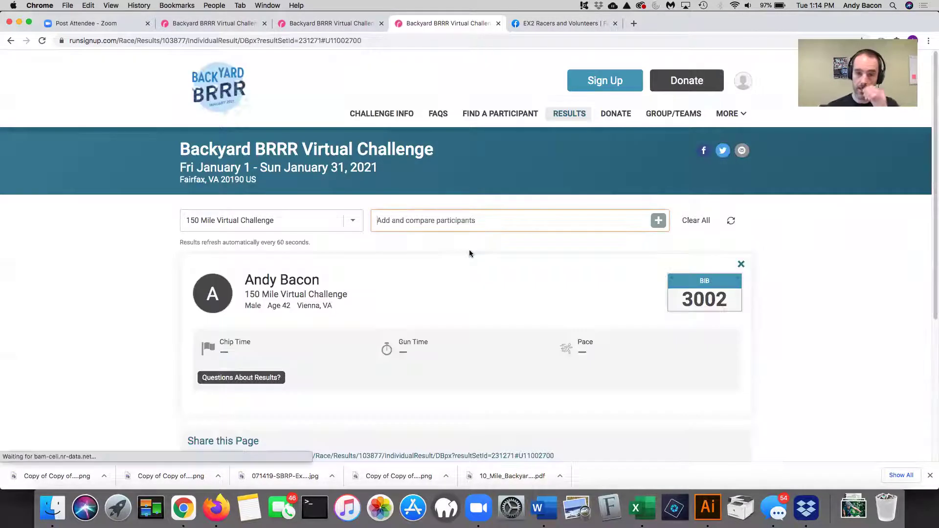
# - Delete the January 5, 2021 activity, leaving only the January 1–4 runs
pyautogui.scroll(-5, 765, 289)
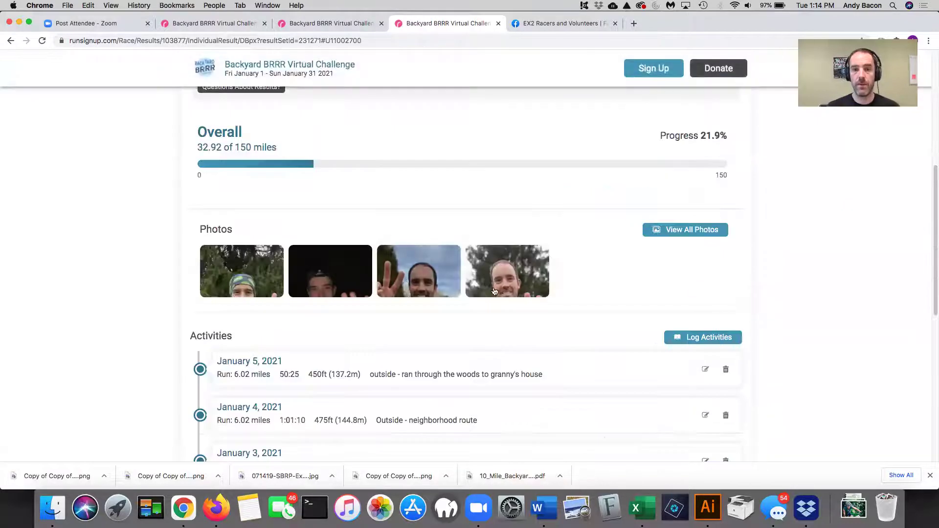
pyautogui.scroll(-6, 494, 291)
pyautogui.scroll(3, 370, 262)
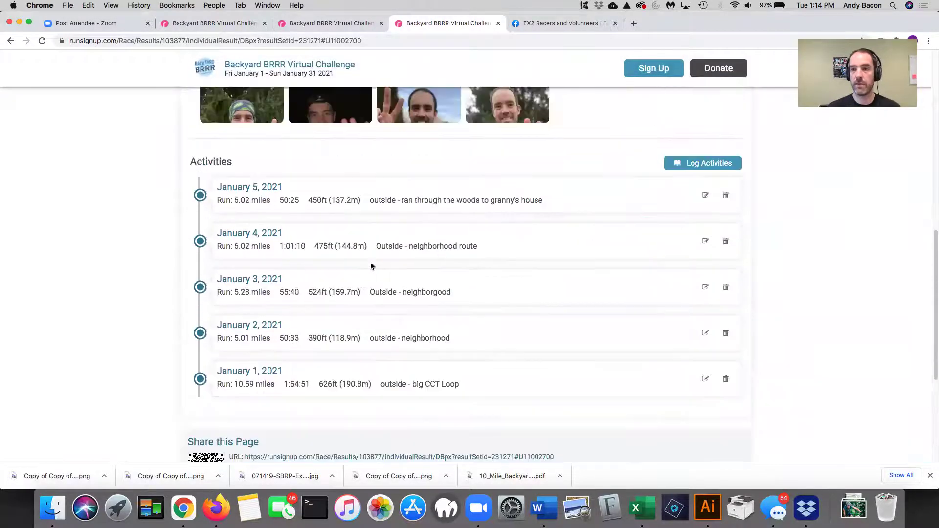
pyautogui.scroll(2, 371, 266)
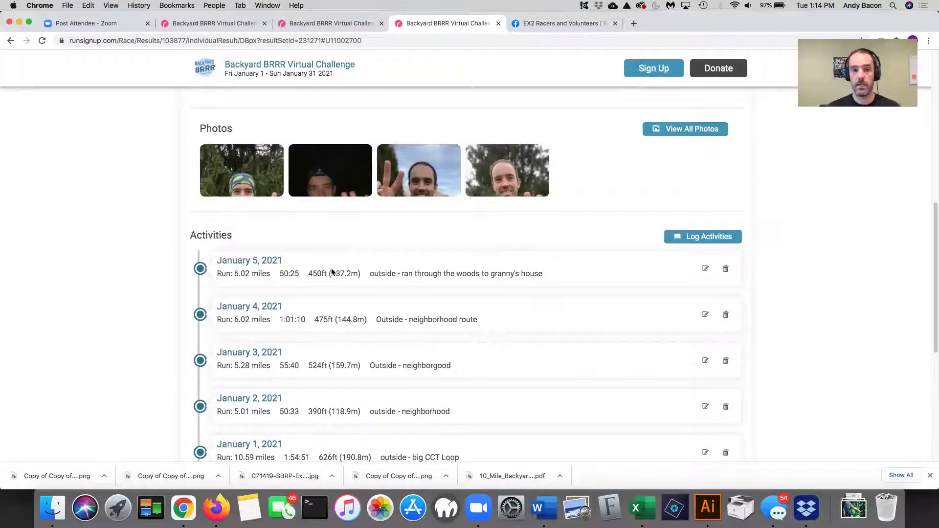
pyautogui.click(726, 269)
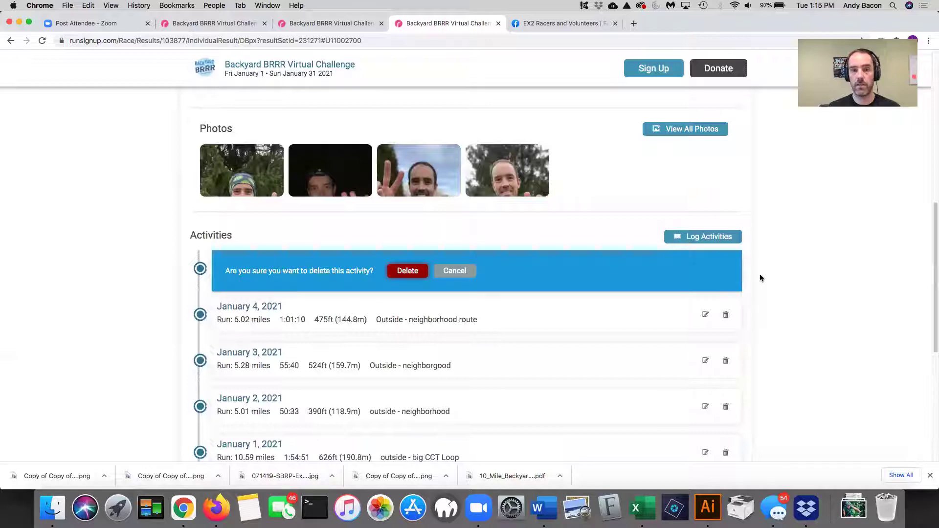
pyautogui.click(408, 270)
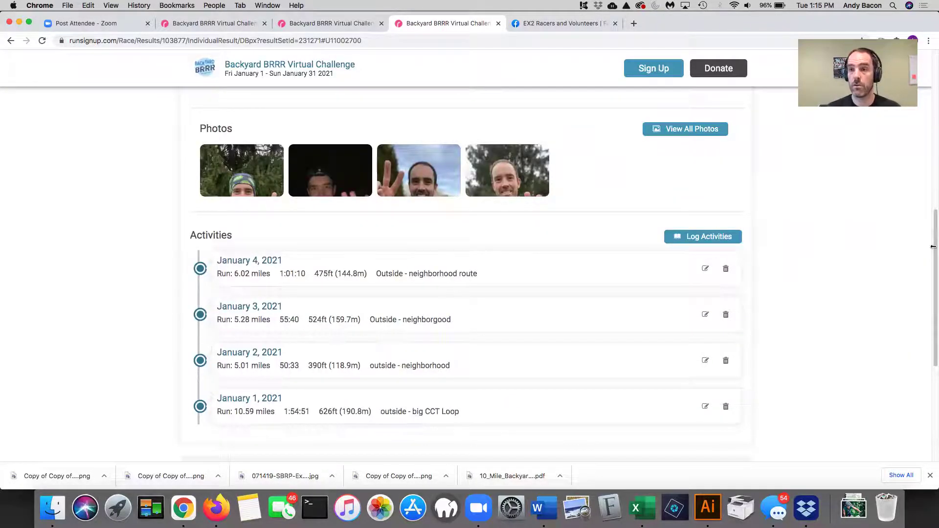
pyautogui.scroll(10, 835, 240)
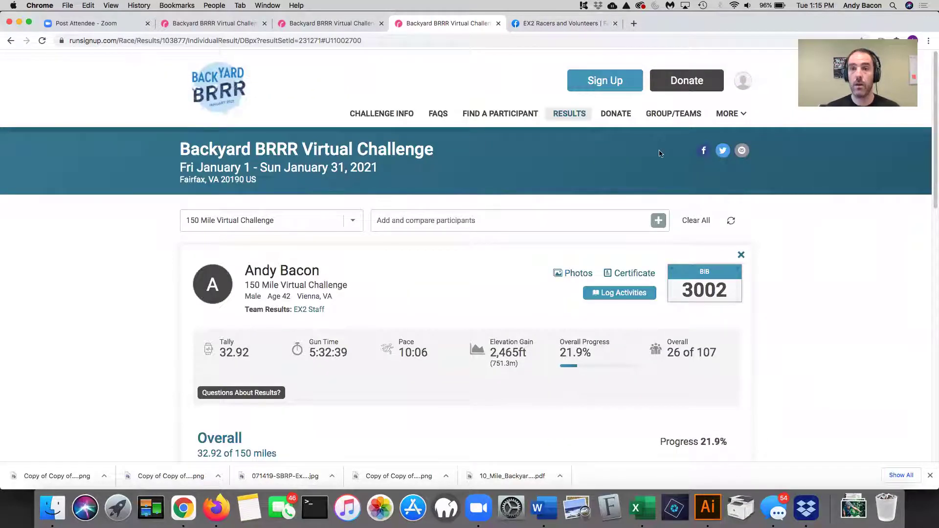
# - Switch from individual to Team Results and keep the 25 Mile Virtual Challenge team standings
pyautogui.click(569, 114)
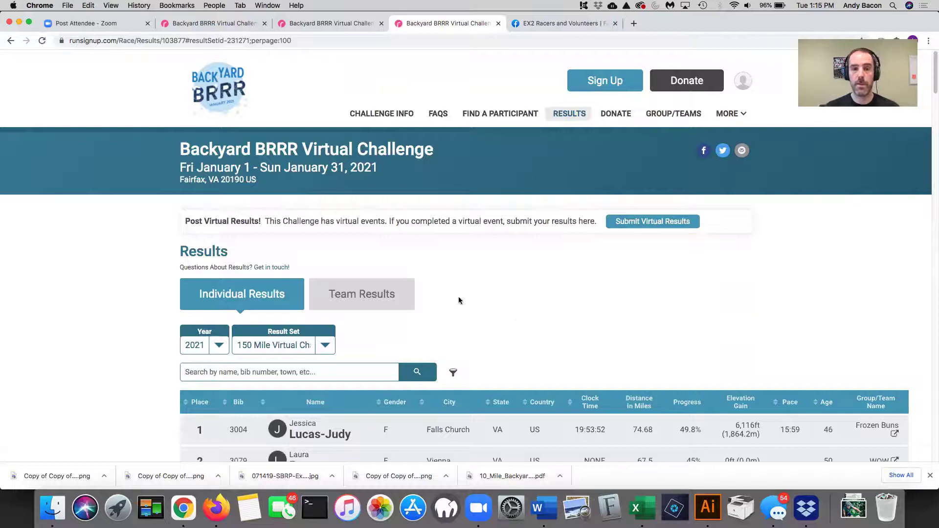
pyautogui.click(570, 115)
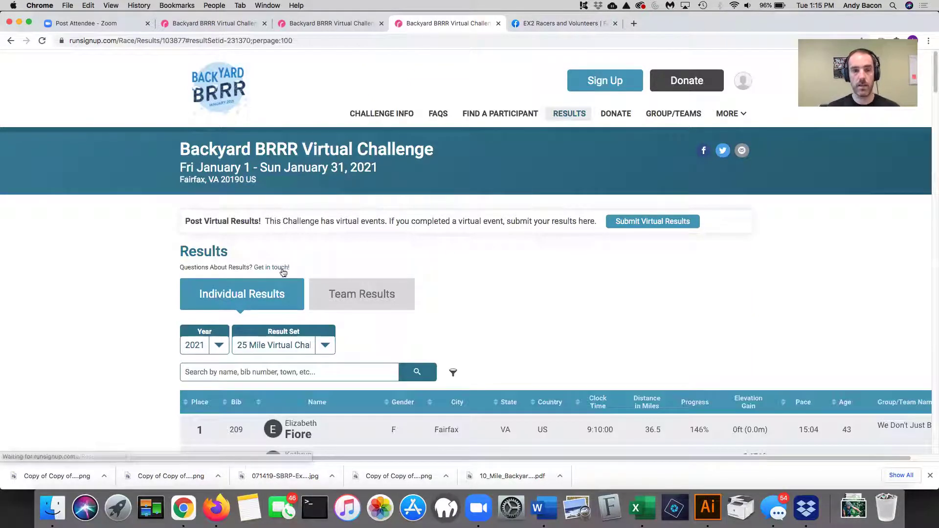
pyautogui.click(361, 295)
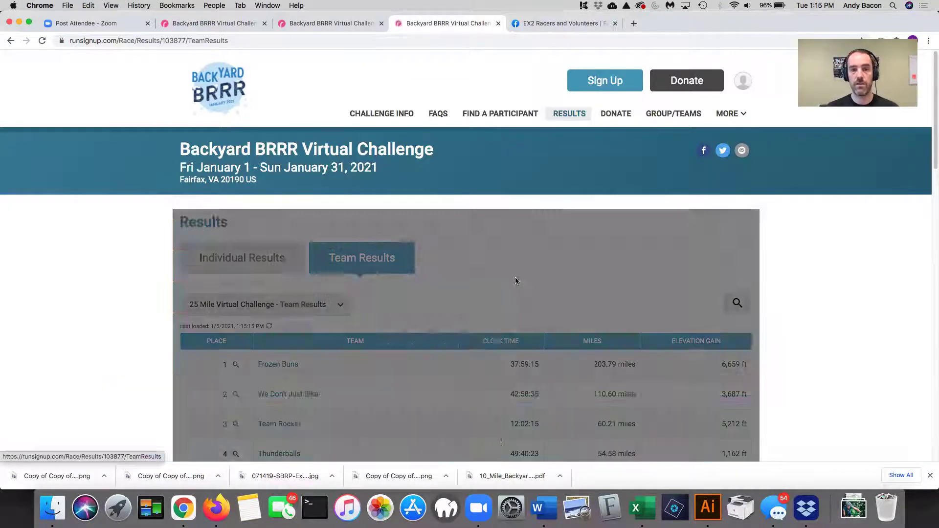
pyautogui.scroll(-1, 562, 258)
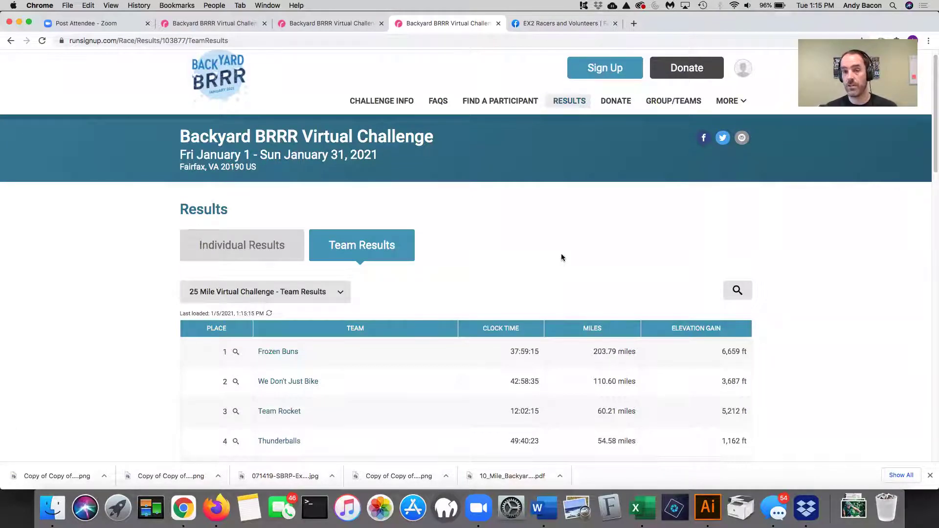
pyautogui.scroll(-1, 440, 292)
pyautogui.click(313, 278)
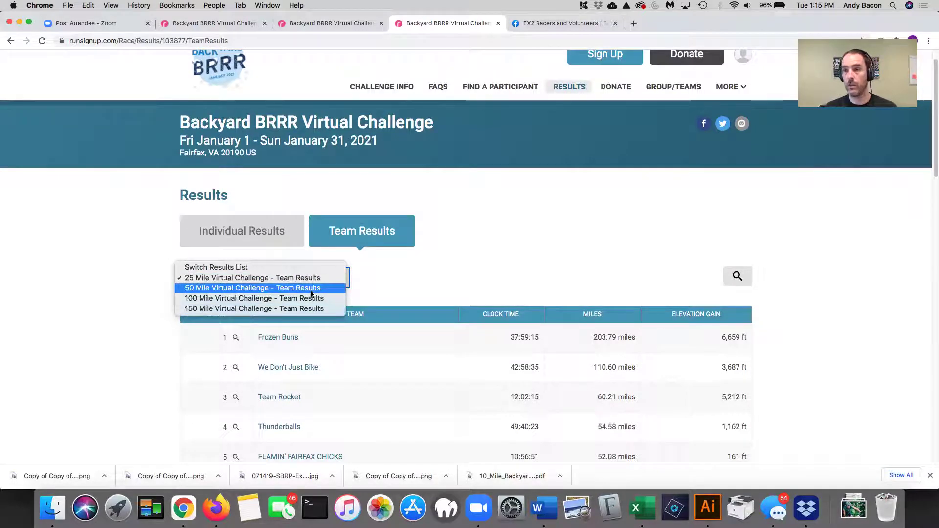
pyautogui.click(392, 278)
pyautogui.scroll(-1, 436, 268)
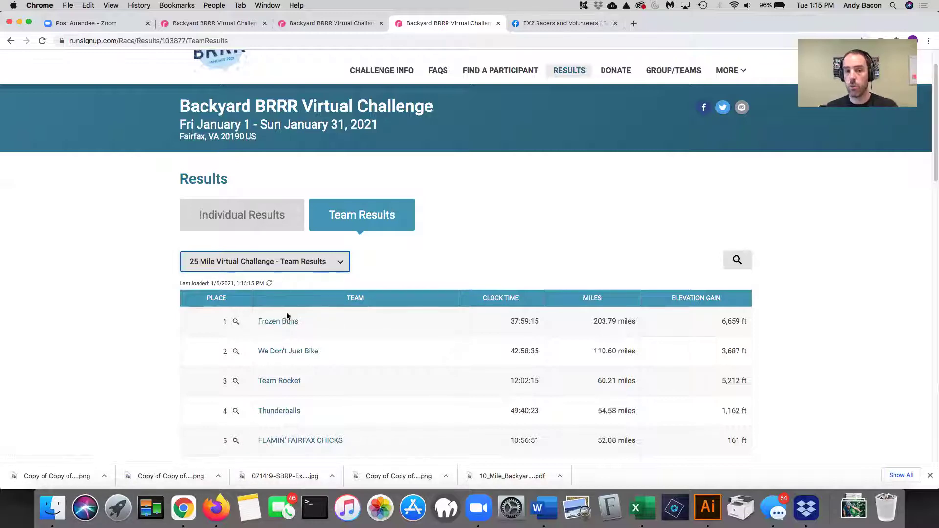
# - Open the Frozen Buns team page and scroll through its 33 member results
pyautogui.click(284, 322)
pyautogui.scroll(-5, 573, 300)
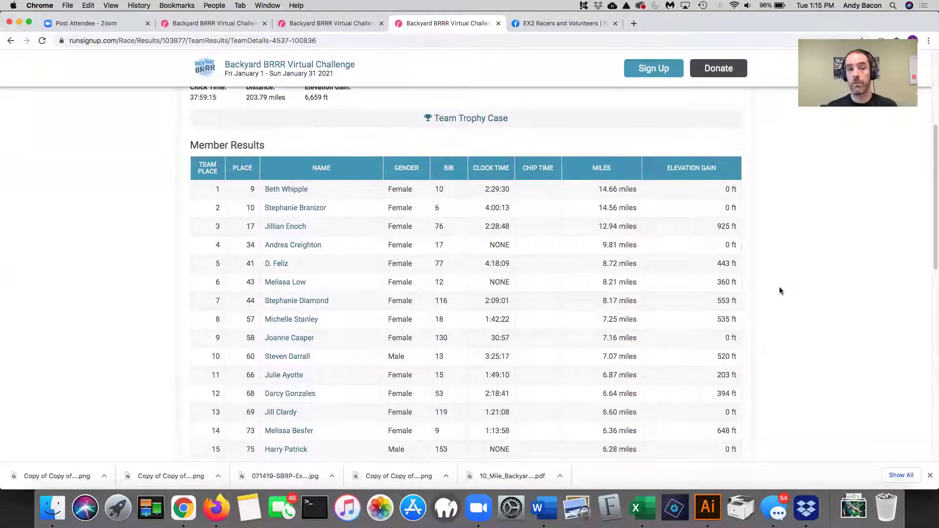
pyautogui.scroll(-8, 779, 288)
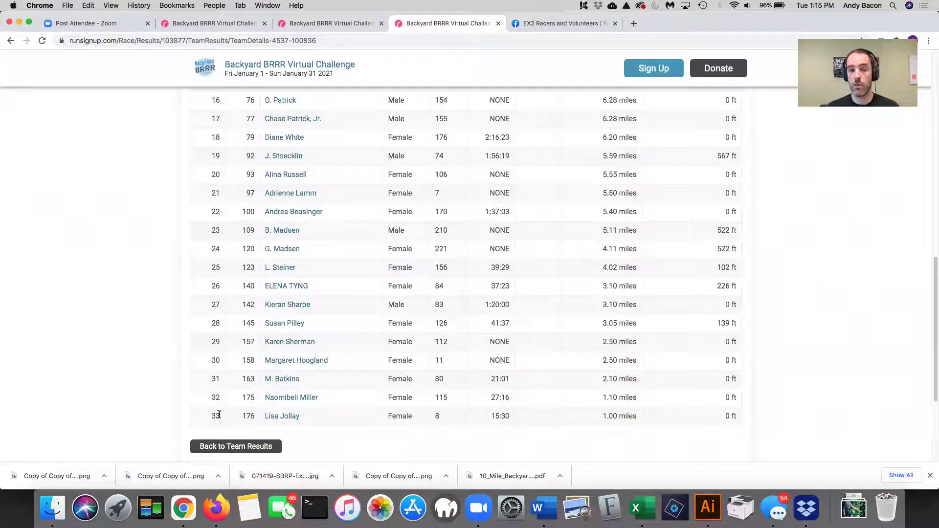
pyautogui.scroll(9, 421, 369)
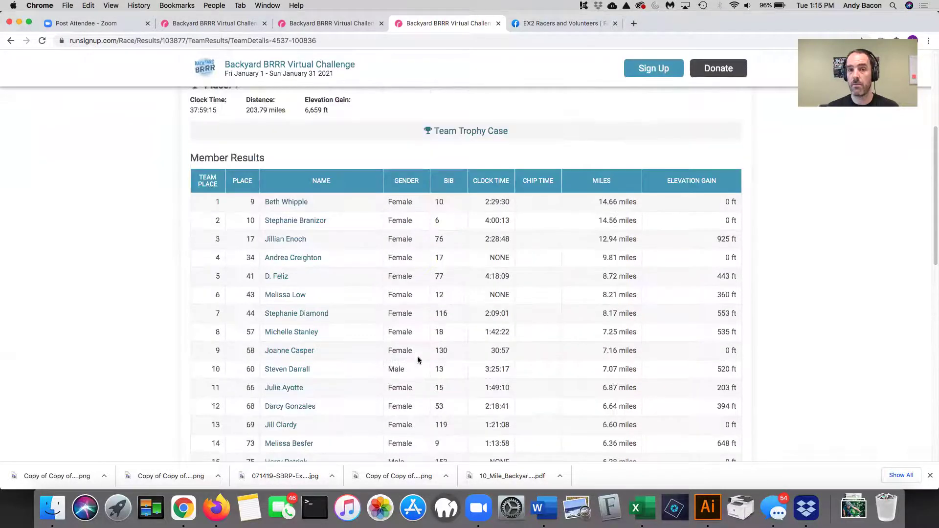
pyautogui.scroll(1, 383, 267)
pyautogui.scroll(3, 384, 266)
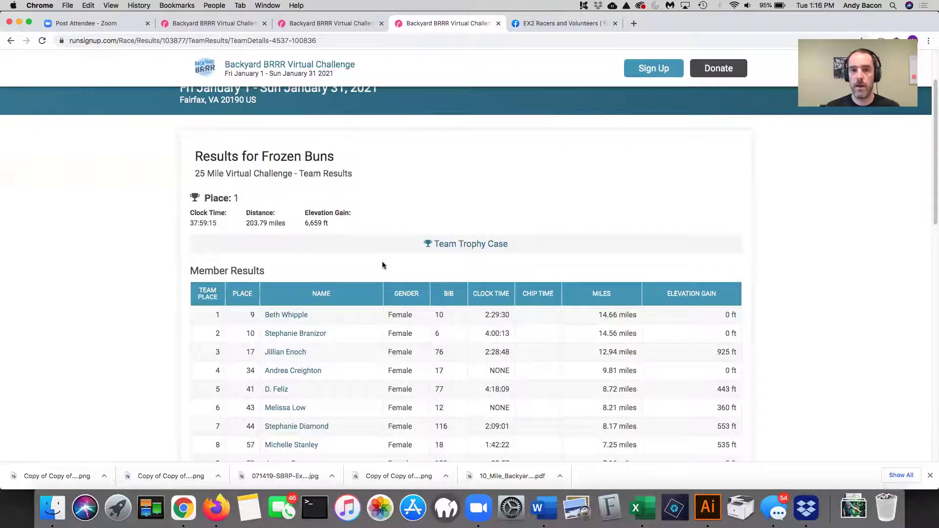
pyautogui.scroll(3, 382, 265)
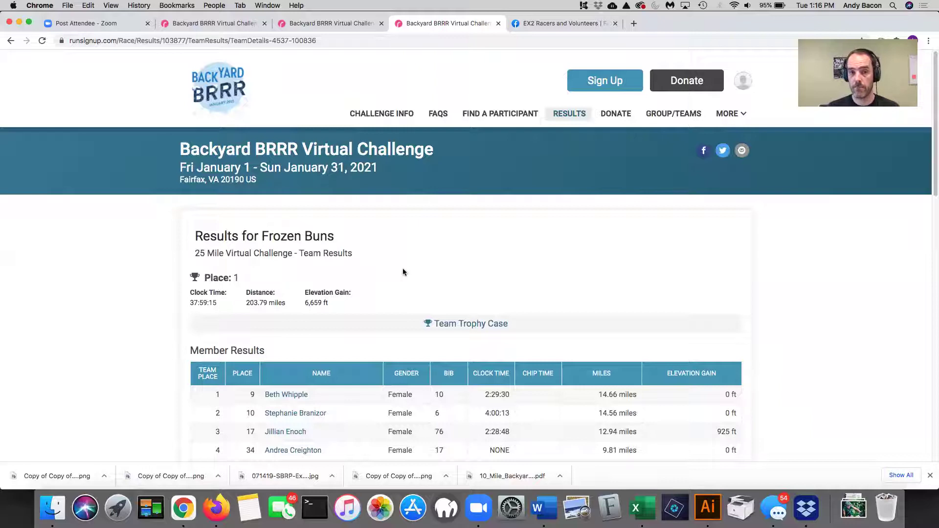
# - Go back to the 25 Mile team results list
pyautogui.click(11, 41)
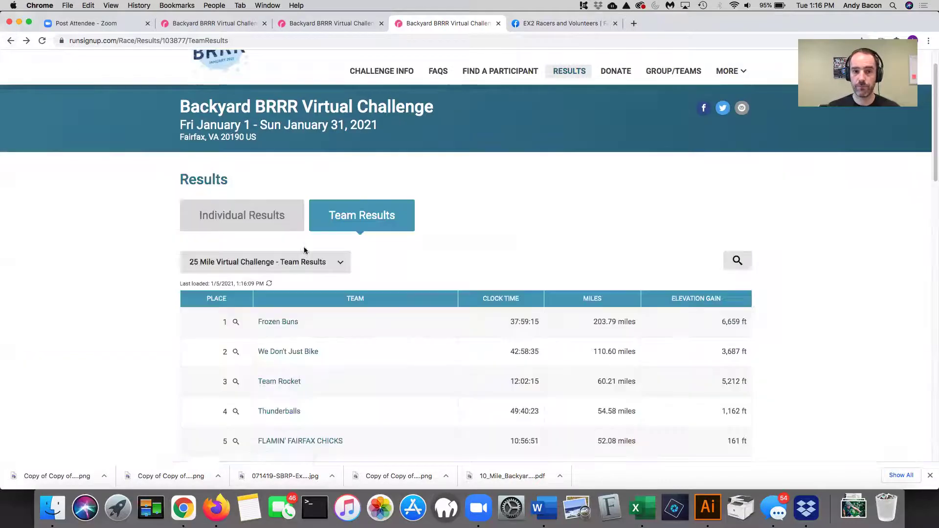
pyautogui.scroll(1, 461, 247)
pyautogui.scroll(-1, 492, 249)
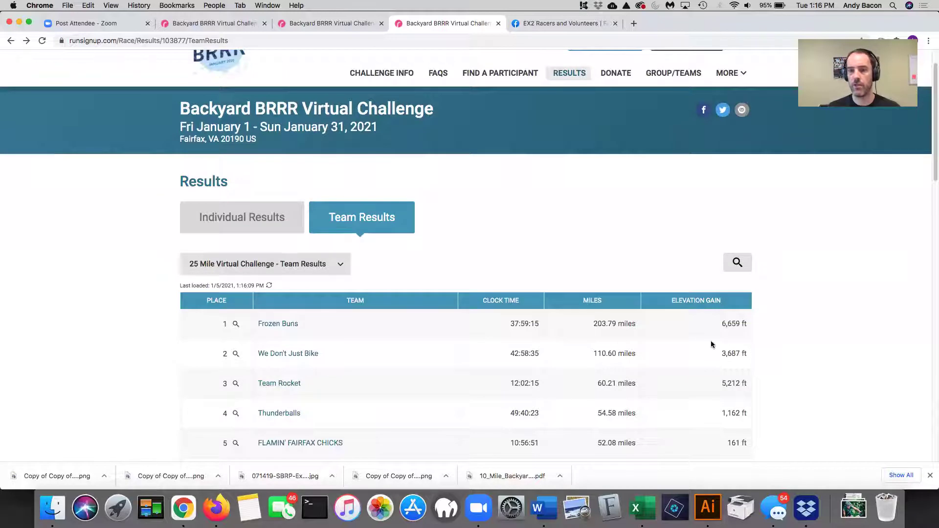
pyautogui.scroll(1, 649, 266)
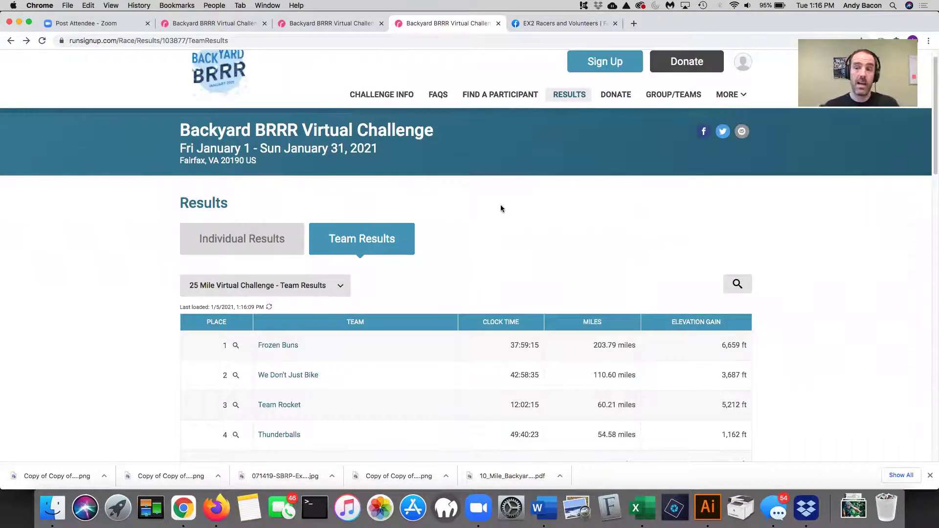
# - Search the group directory for 'frozen' and open the 139-member Frozen Buns group page
pyautogui.click(657, 98)
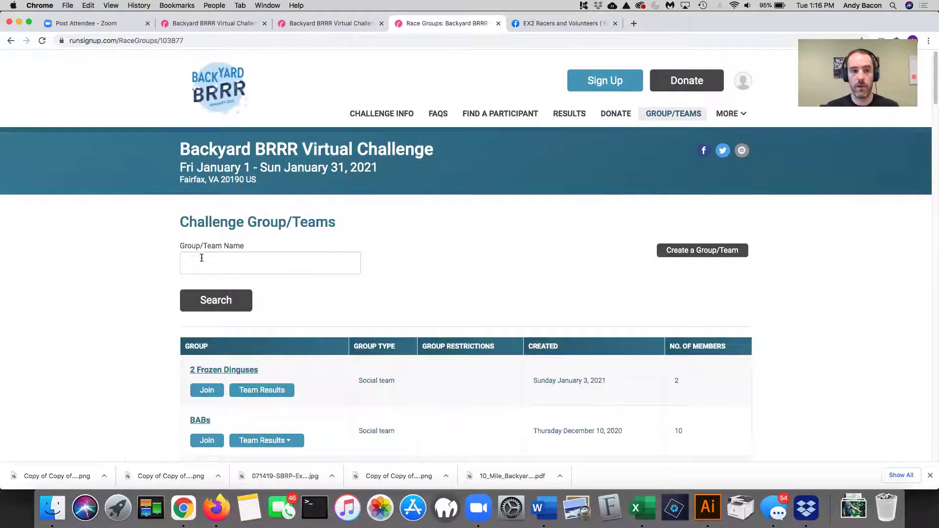
pyautogui.click(202, 260)
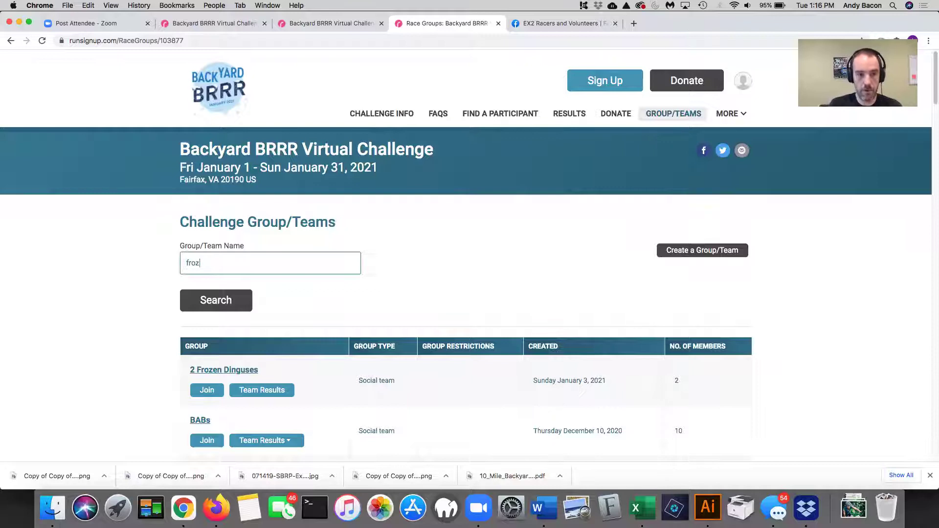
pyautogui.write('frozen')
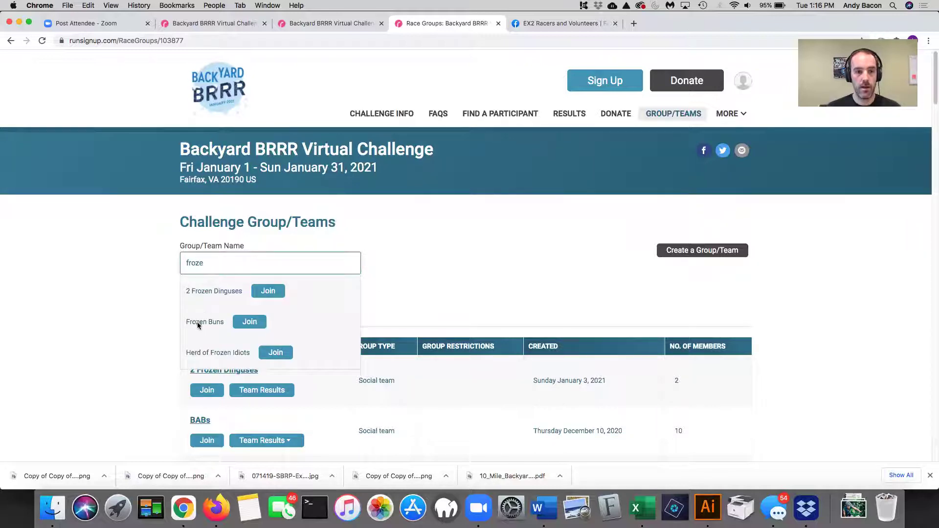
pyautogui.click(203, 323)
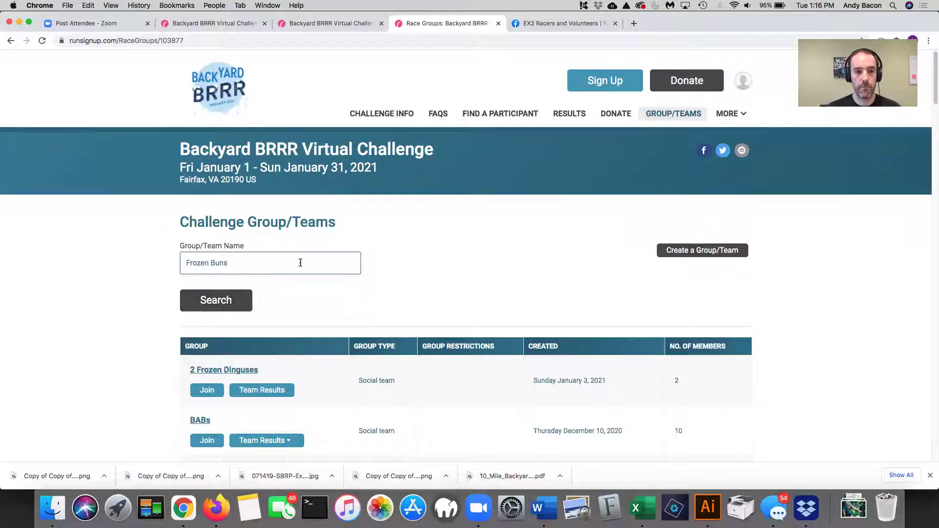
pyautogui.press('Return')
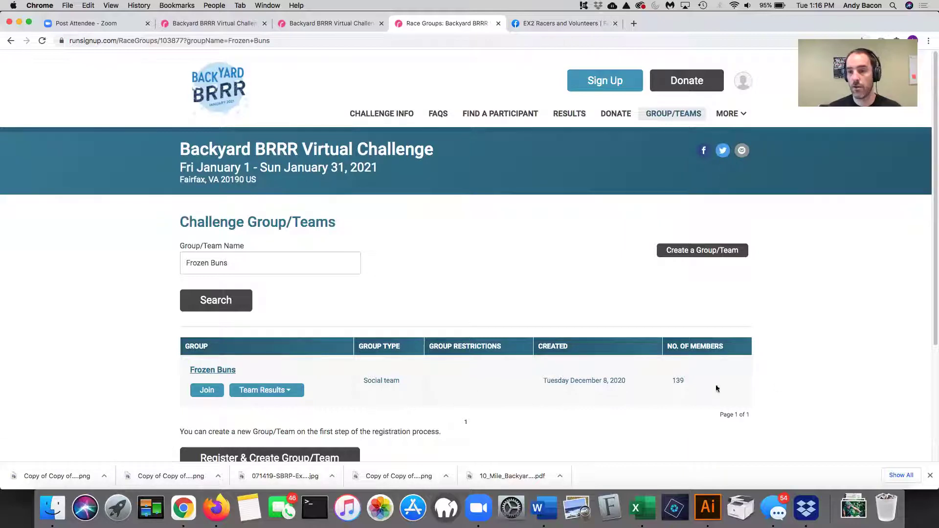
pyautogui.doubleClick(678, 380)
pyautogui.click(206, 371)
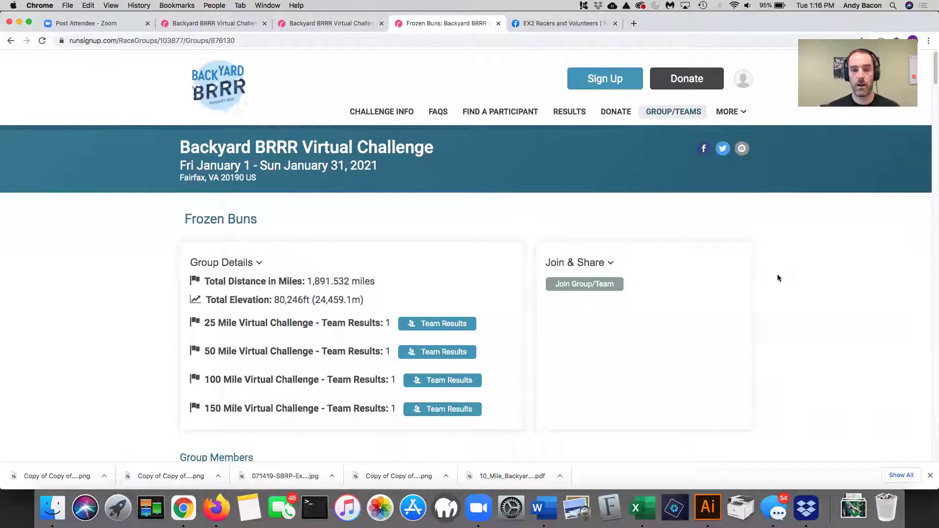
# - Highlight the group's 1,891.532-mile total distance, elevation total and 25 Mile team results count
pyautogui.scroll(-3, 774, 278)
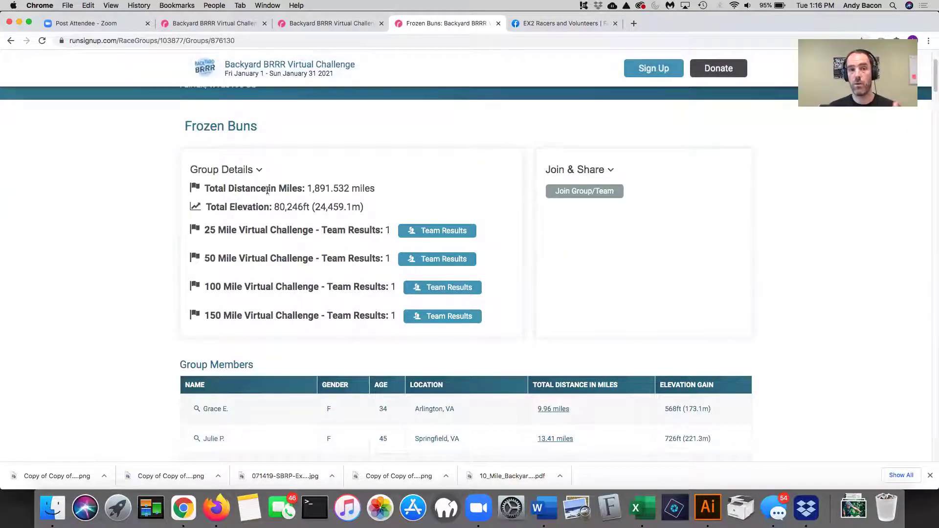
pyautogui.moveTo(375, 189); pyautogui.dragTo(305, 188)
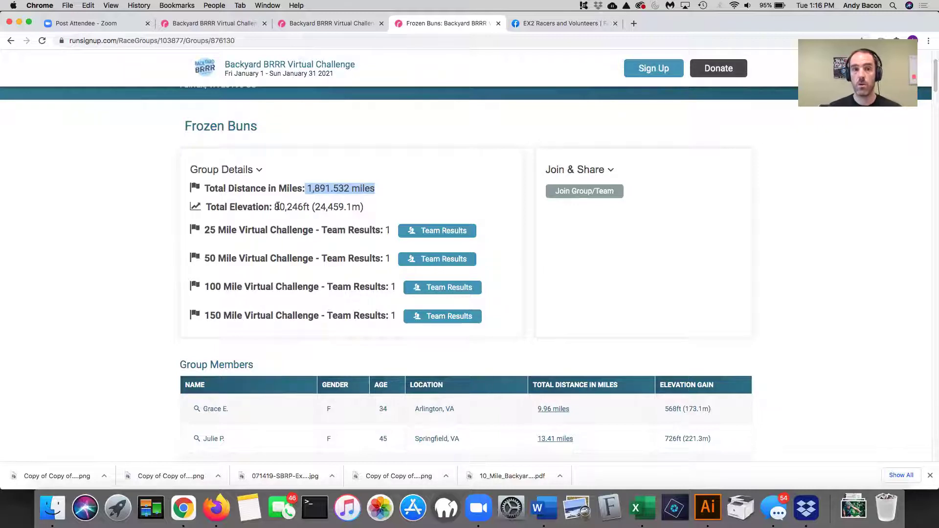
pyautogui.moveTo(274, 206); pyautogui.dragTo(303, 207)
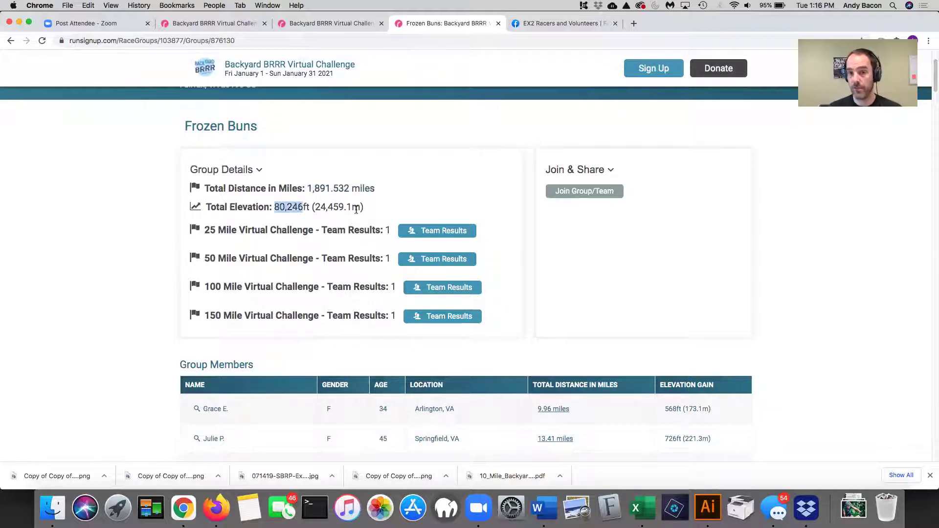
pyautogui.scroll(-1, 356, 210)
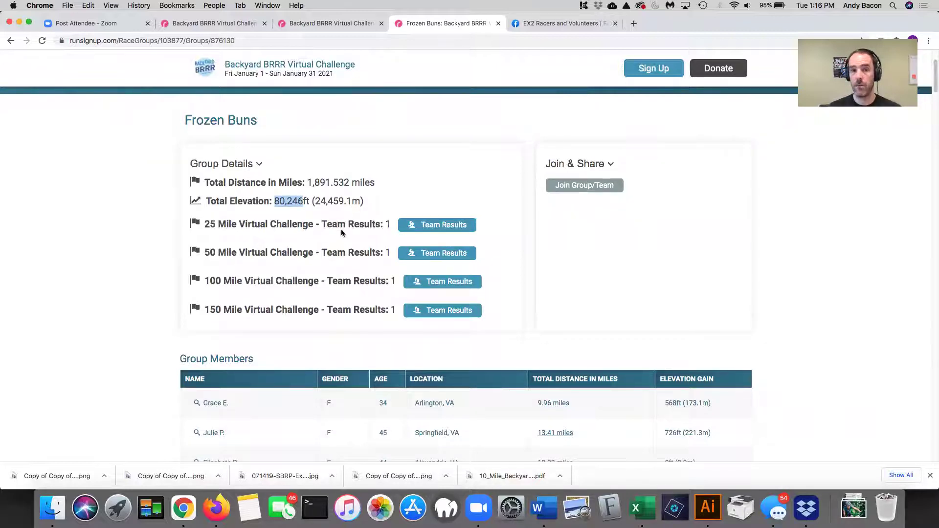
pyautogui.moveTo(391, 223); pyautogui.dragTo(380, 224)
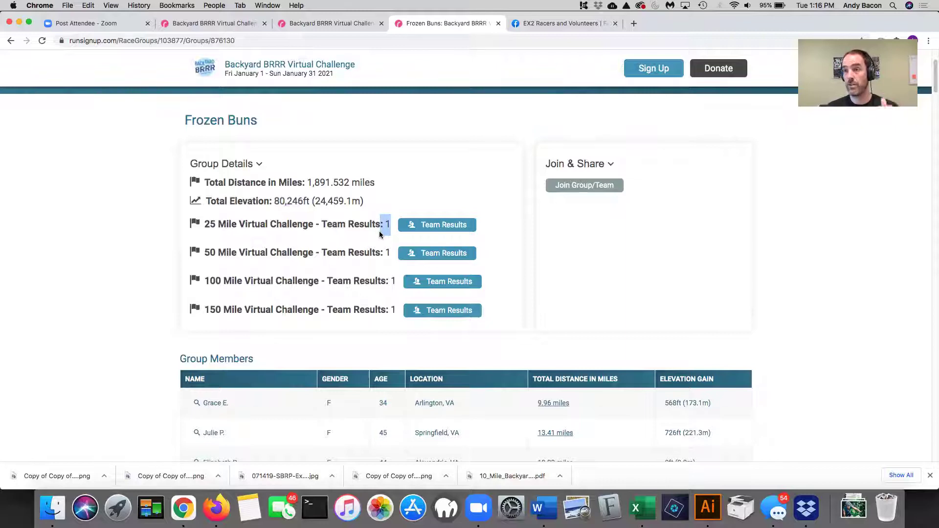
pyautogui.click(380, 234)
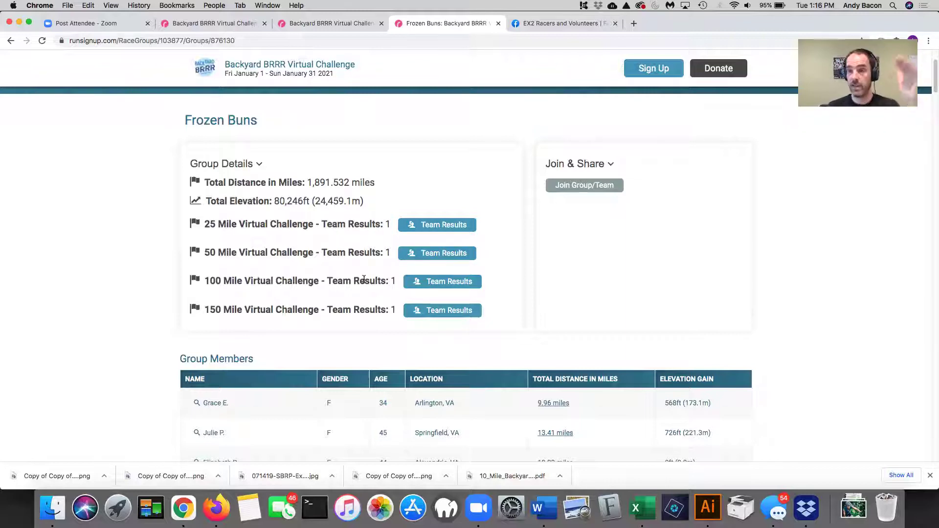
# - Scroll through the Group Members mileage table and back up to Group Details
pyautogui.scroll(-3, 659, 278)
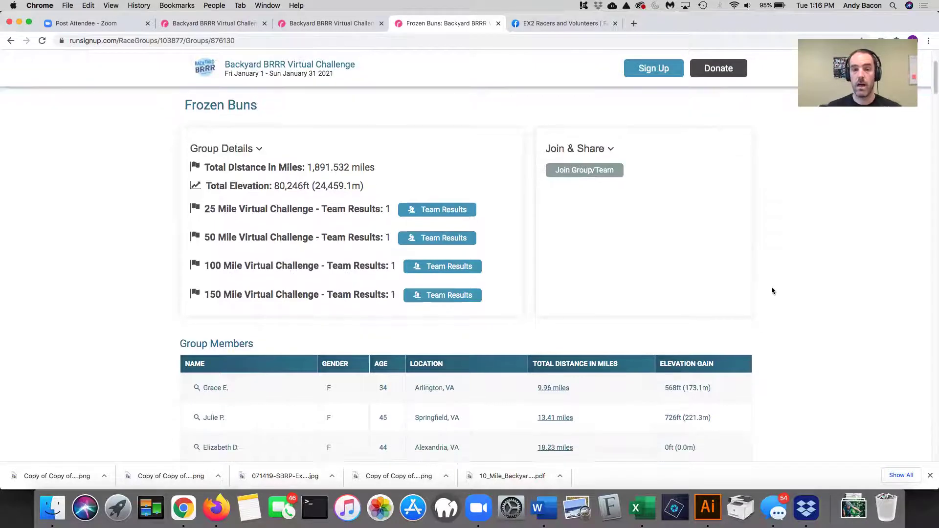
pyautogui.scroll(-1, 491, 277)
pyautogui.scroll(-20, 499, 278)
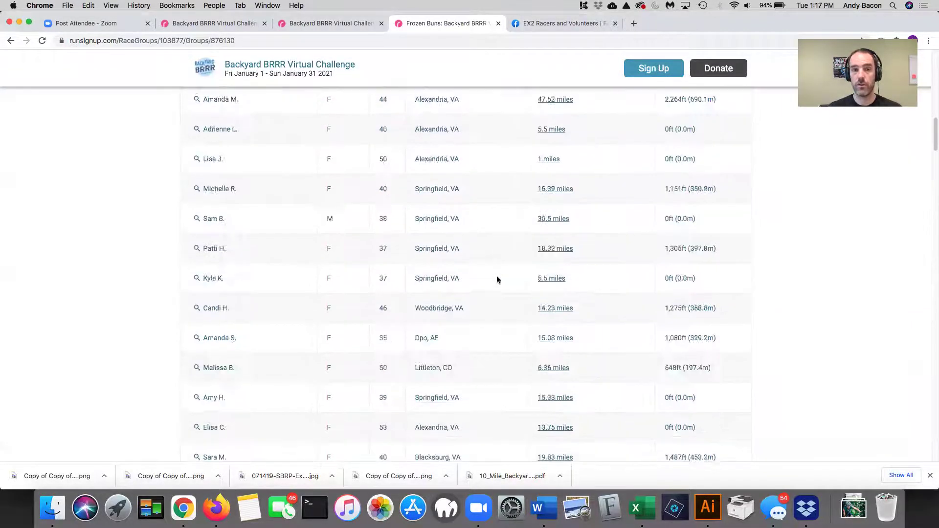
pyautogui.scroll(-10, 497, 281)
pyautogui.scroll(-10, 489, 328)
pyautogui.scroll(-10, 485, 328)
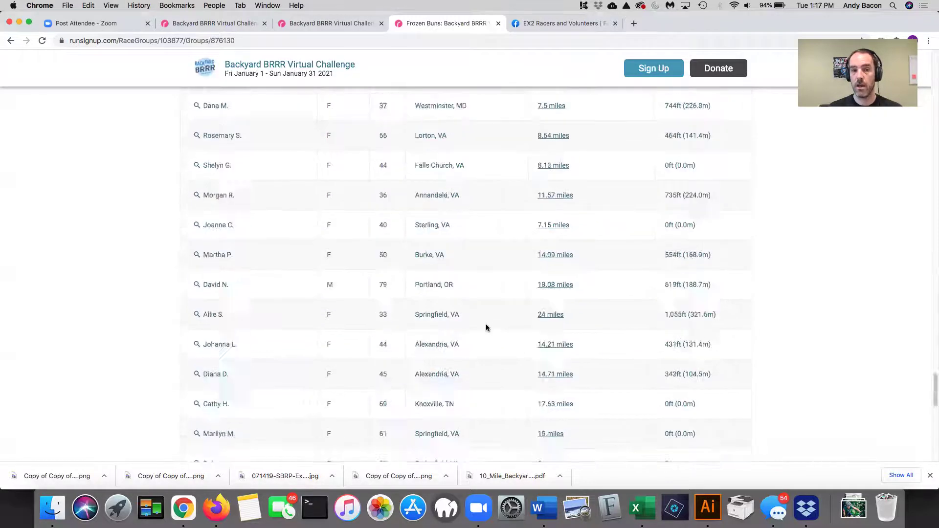
pyautogui.scroll(20, 485, 328)
pyautogui.scroll(10, 485, 328)
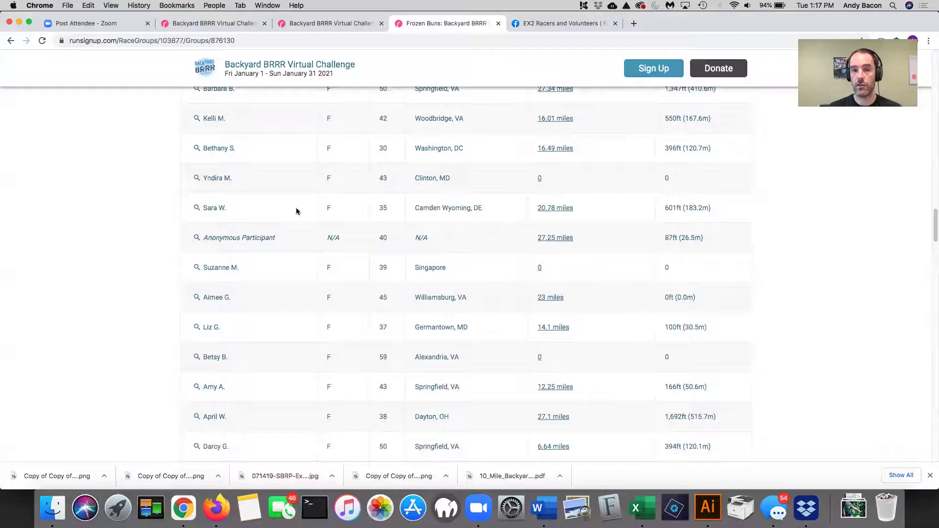
pyautogui.scroll(1, 425, 215)
pyautogui.scroll(3, 431, 217)
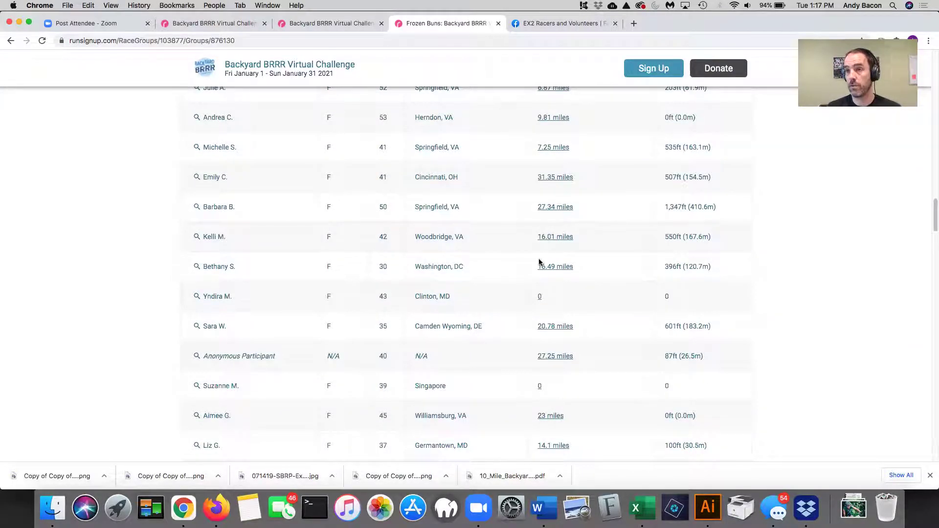
pyautogui.scroll(15, 782, 259)
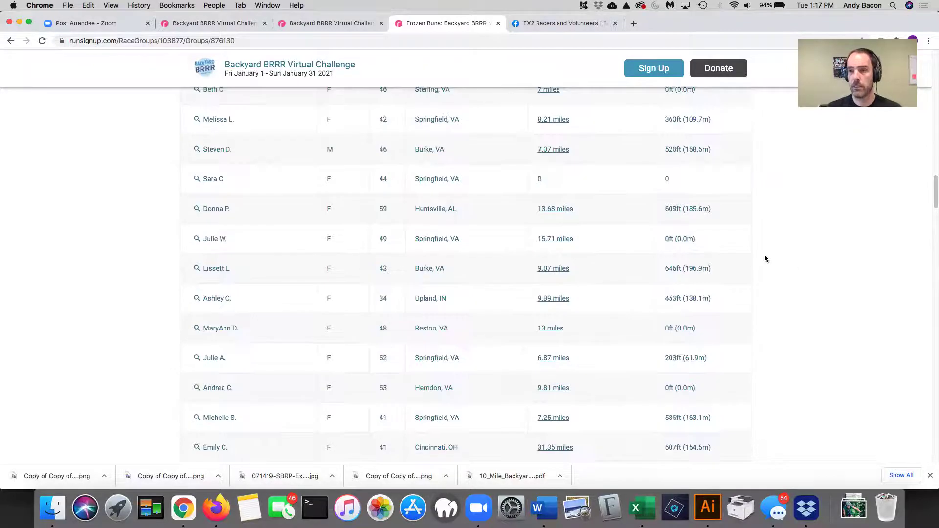
pyautogui.scroll(10, 765, 255)
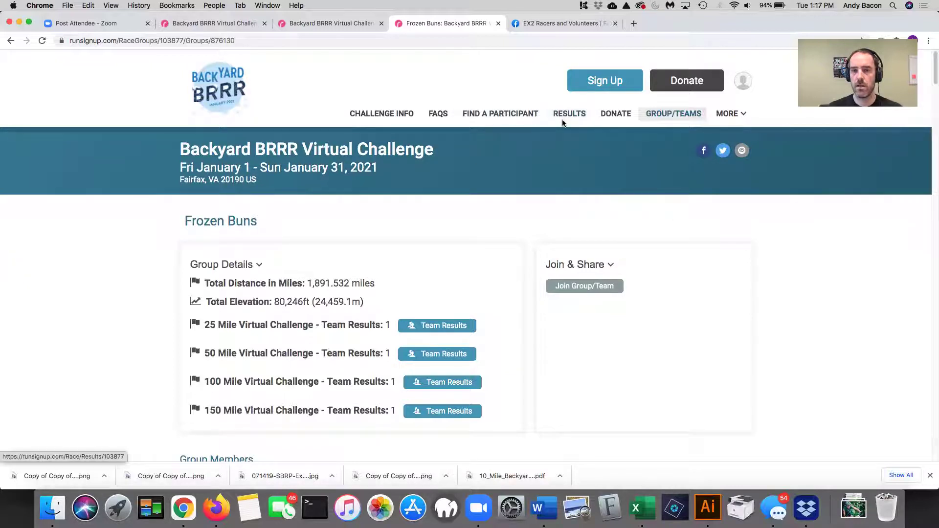
# - View the challenge's Homestretch donation progress page
pyautogui.click(605, 115)
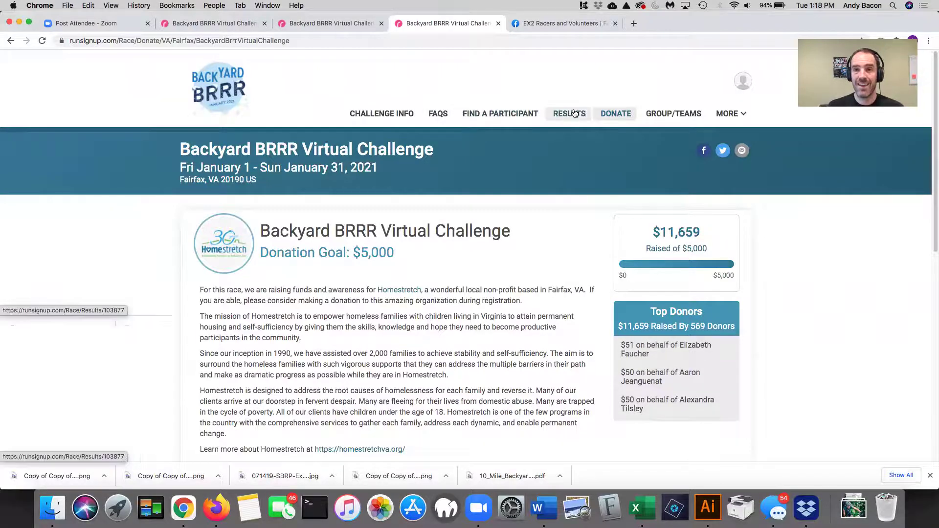
# - Go to the 2021 25 Mile Virtual Challenge individual results
pyautogui.click(569, 114)
pyautogui.click(430, 311)
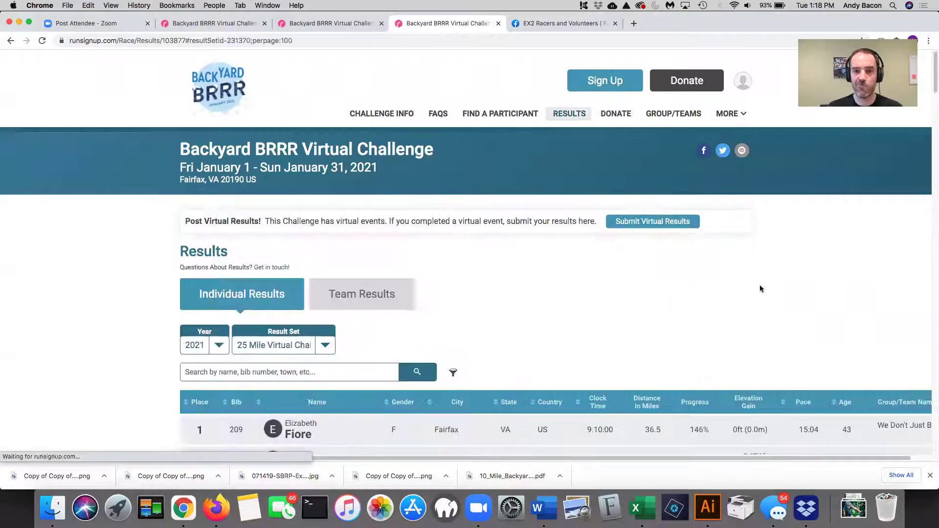
pyautogui.scroll(-3, 761, 289)
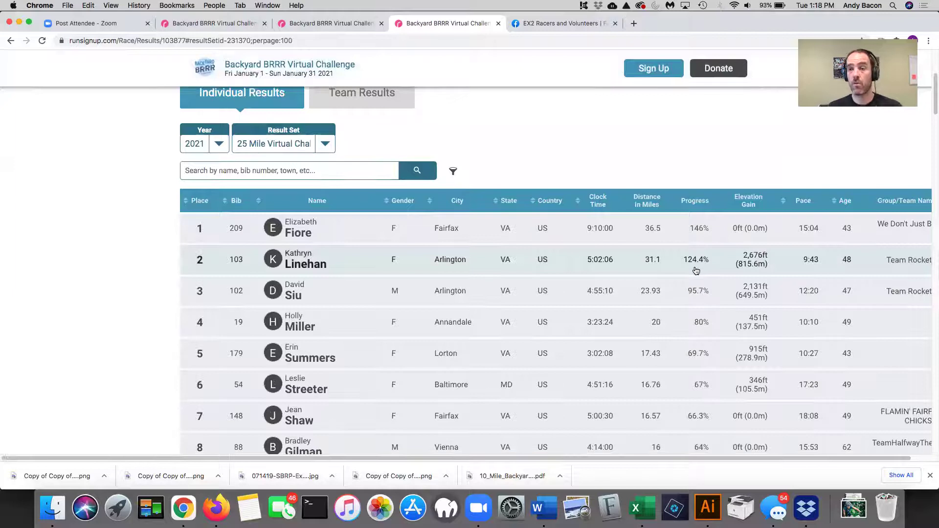
pyautogui.scroll(3, 694, 267)
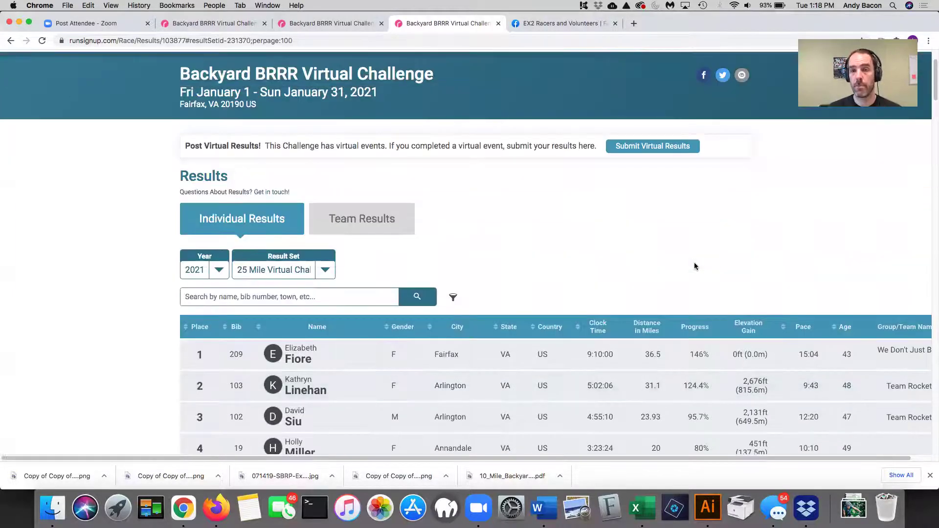
pyautogui.scroll(2, 598, 171)
pyautogui.click(571, 112)
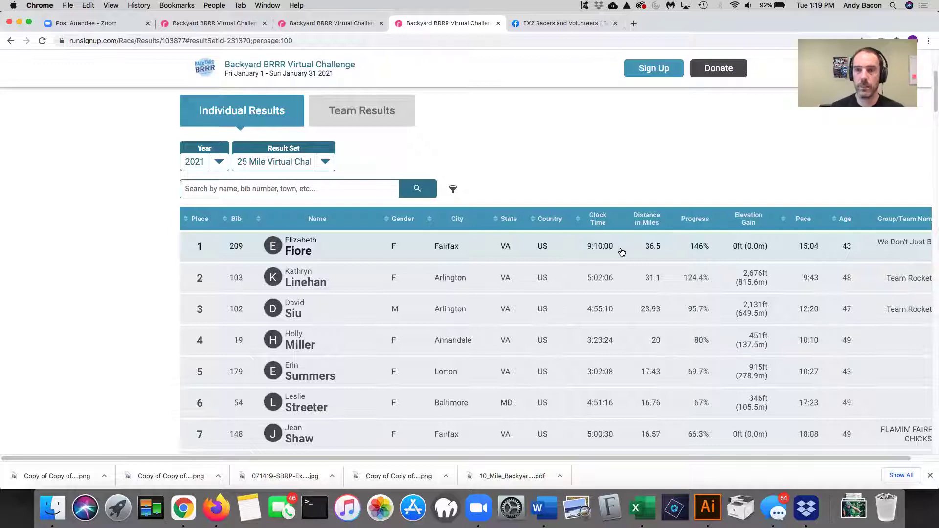
pyautogui.scroll(2, 626, 251)
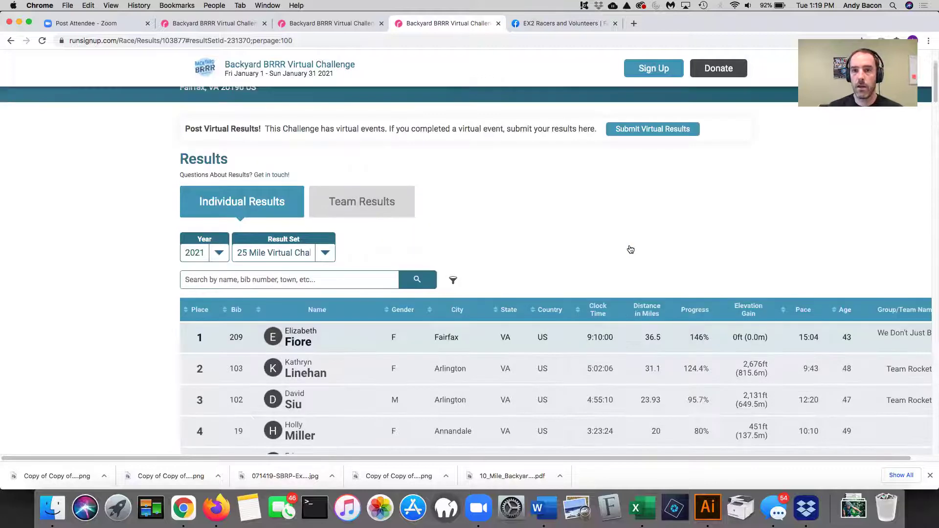
pyautogui.scroll(-1, 636, 267)
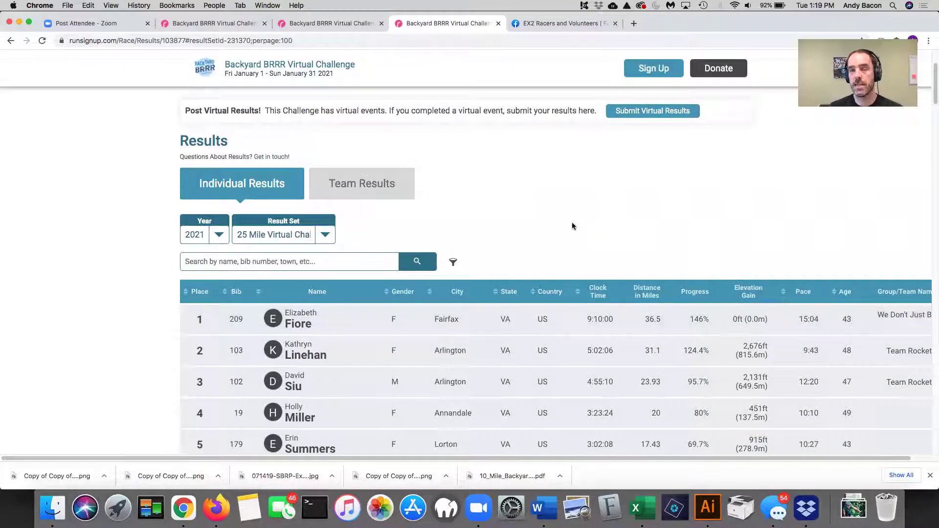
pyautogui.scroll(-1, 573, 226)
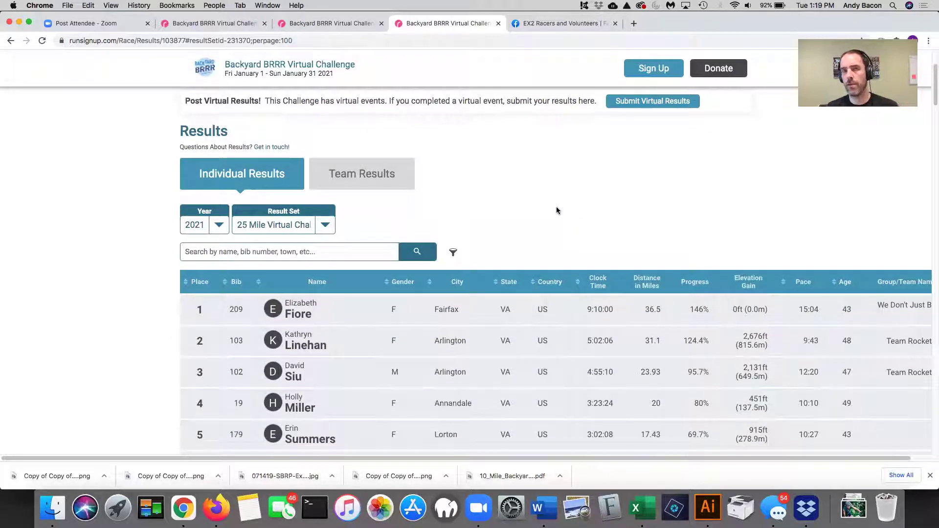
pyautogui.click(321, 230)
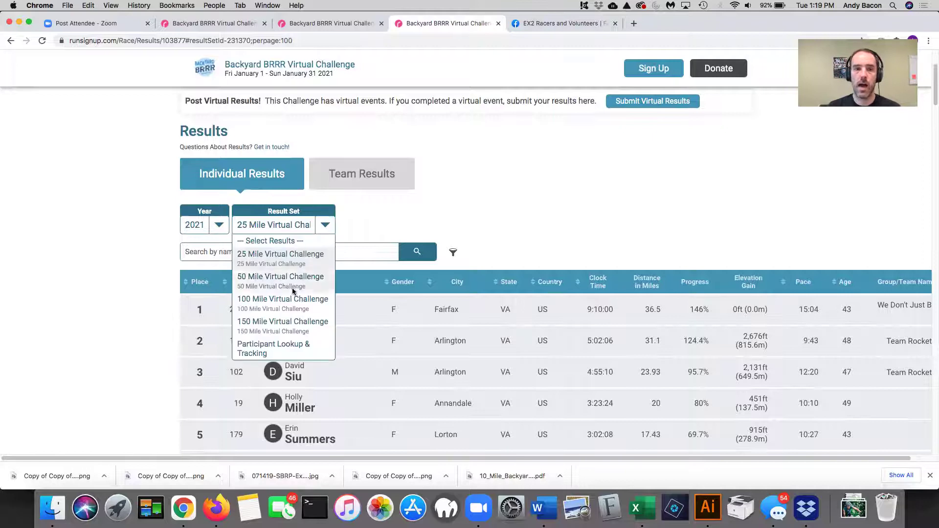
pyautogui.click(292, 324)
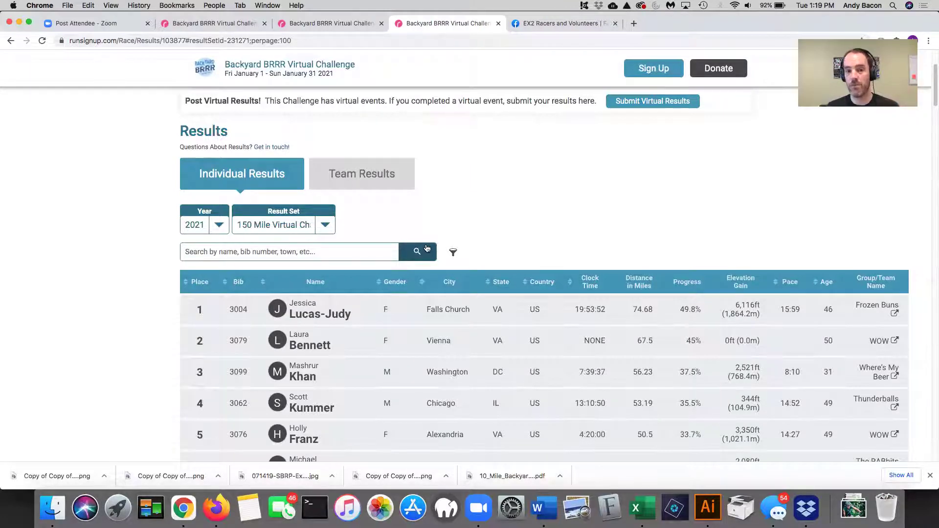
pyautogui.click(248, 251)
pyautogui.write('bacon')
pyautogui.click(232, 270)
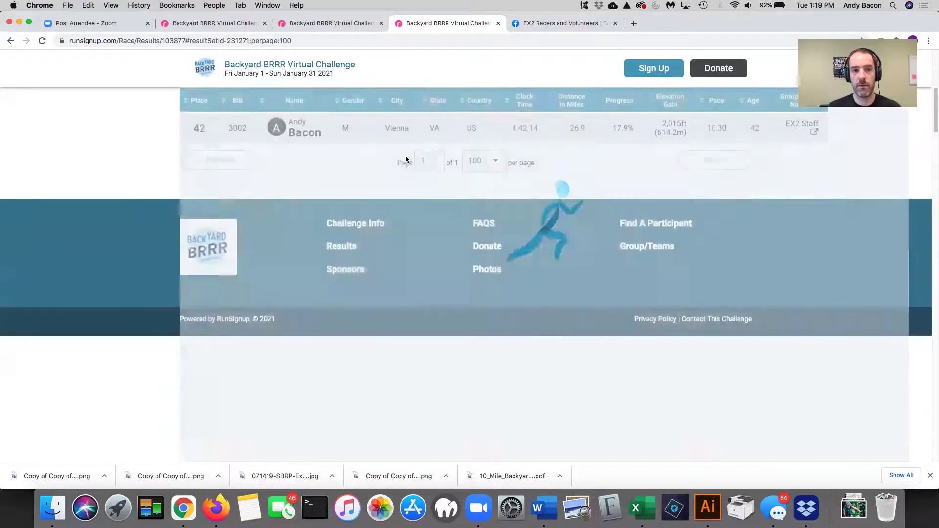
pyautogui.scroll(3, 453, 125)
# - Open the participant's result page and look through its Photos and Activities
pyautogui.click(301, 258)
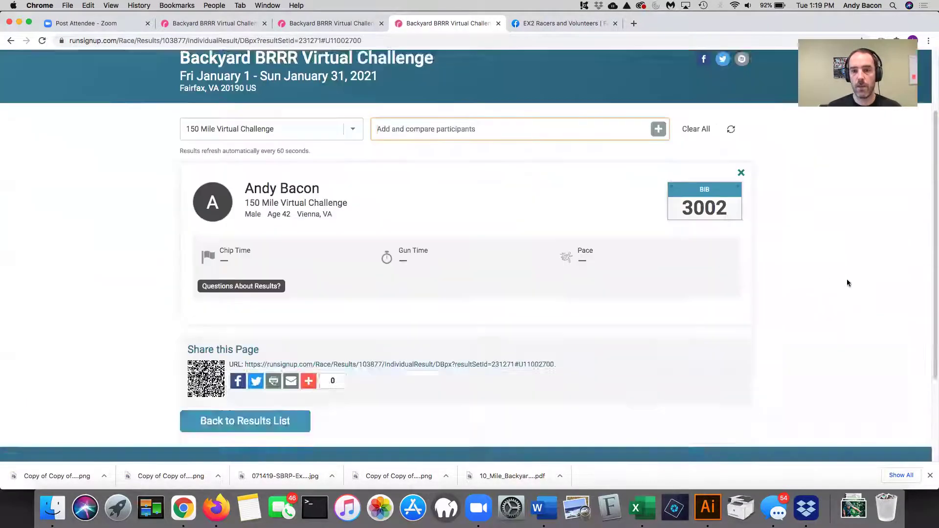
pyautogui.scroll(-5, 832, 282)
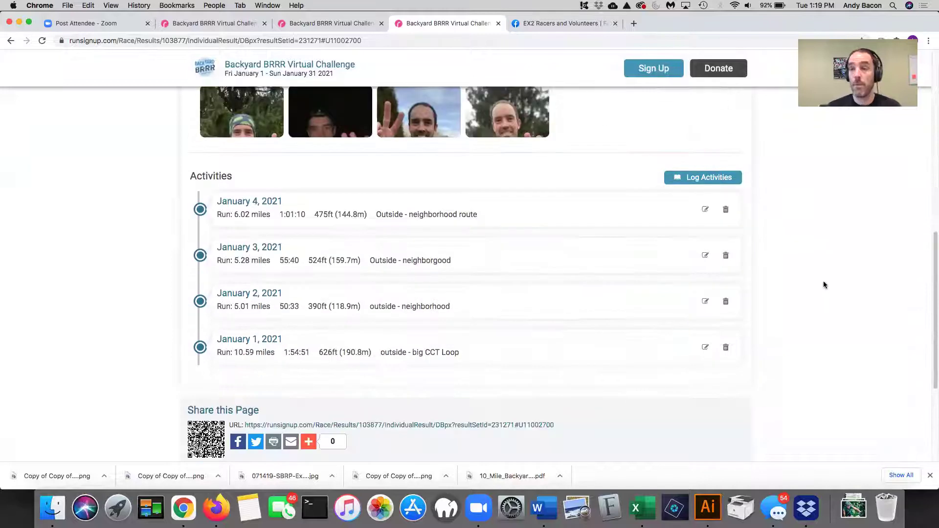
pyautogui.scroll(2, 799, 295)
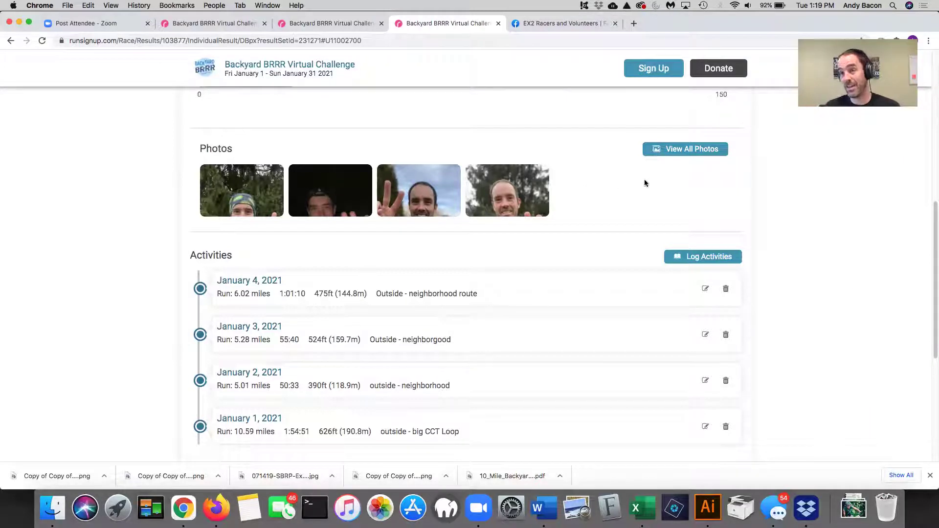
pyautogui.scroll(-2, 755, 276)
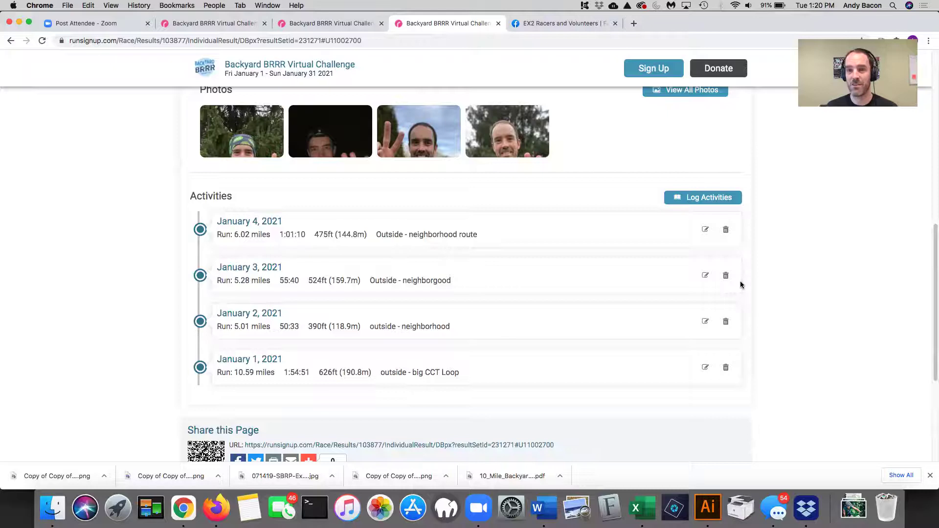
pyautogui.scroll(15, 788, 250)
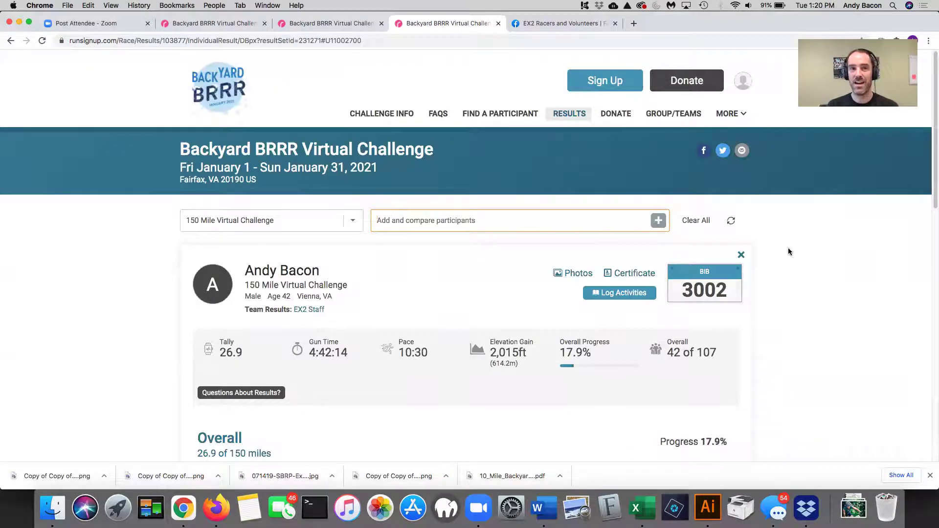
# - Switch to the EX2 Racers and Volunteers Facebook group and scroll through its Discussion feed
pyautogui.click(559, 23)
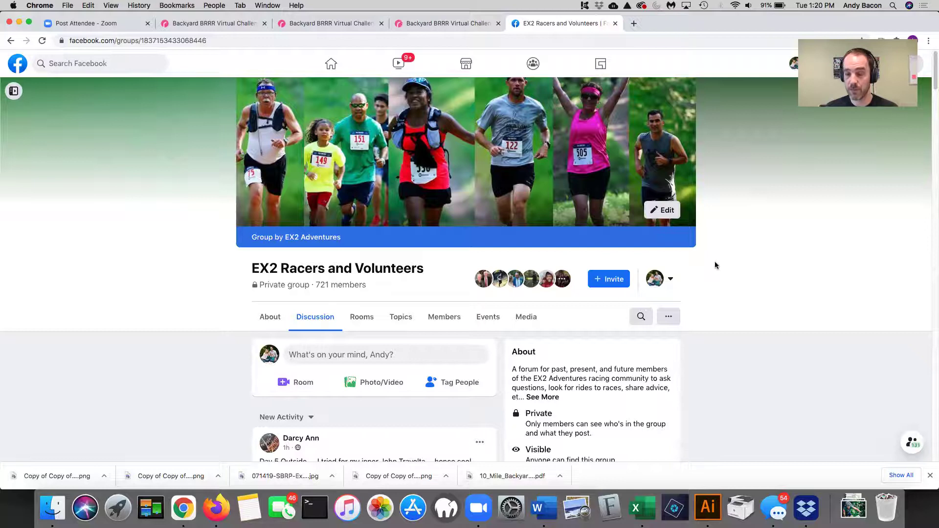
pyautogui.scroll(-15, 717, 279)
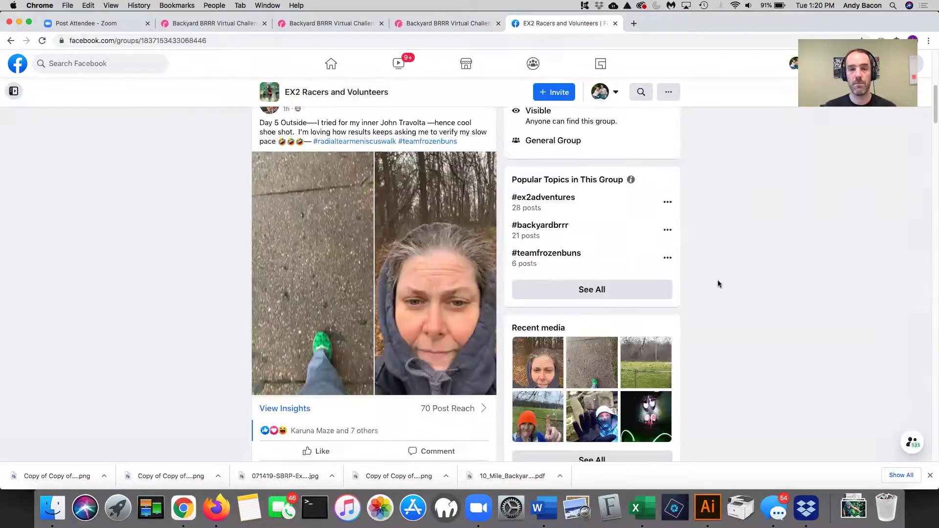
pyautogui.scroll(-10, 717, 281)
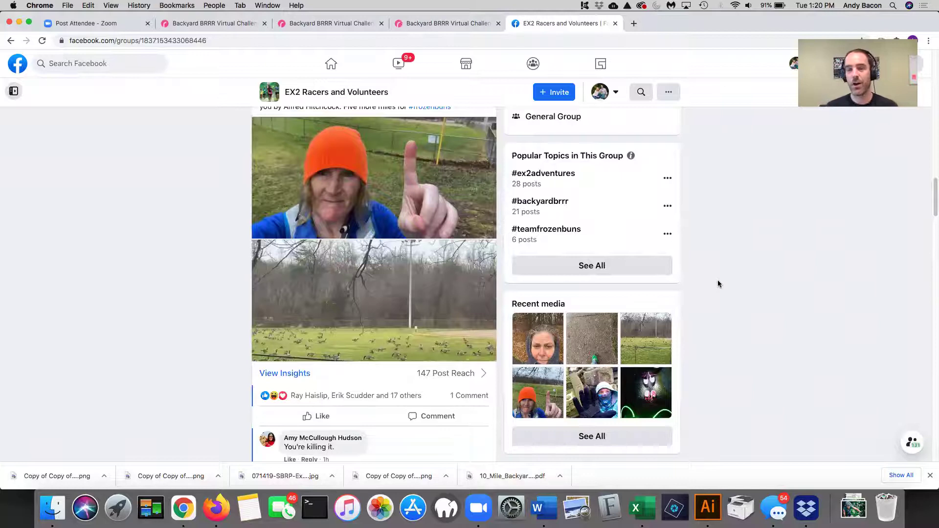
pyautogui.scroll(-1, 736, 277)
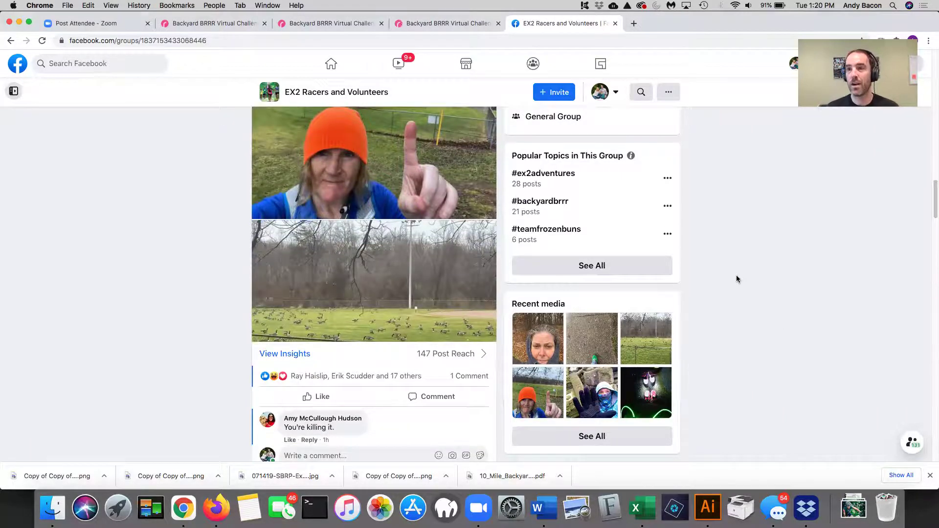
pyautogui.scroll(-5, 733, 280)
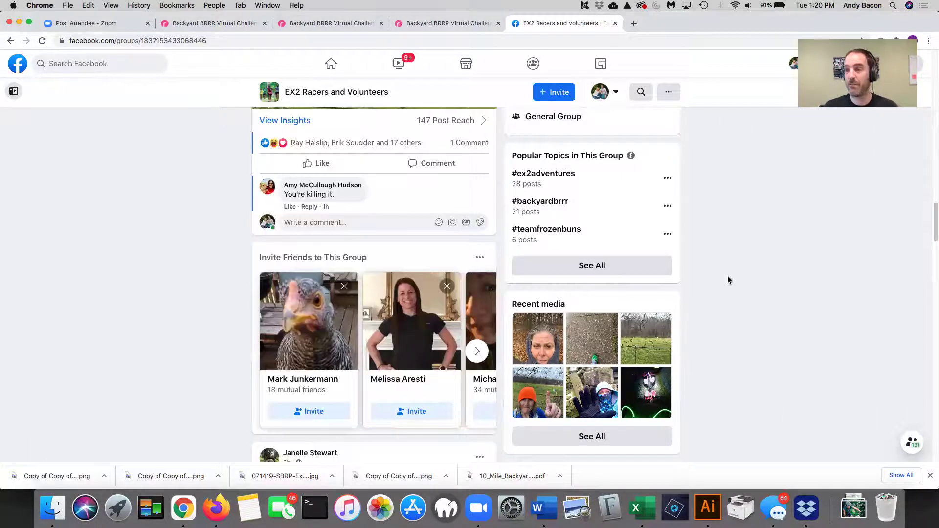
pyautogui.scroll(-5, 728, 280)
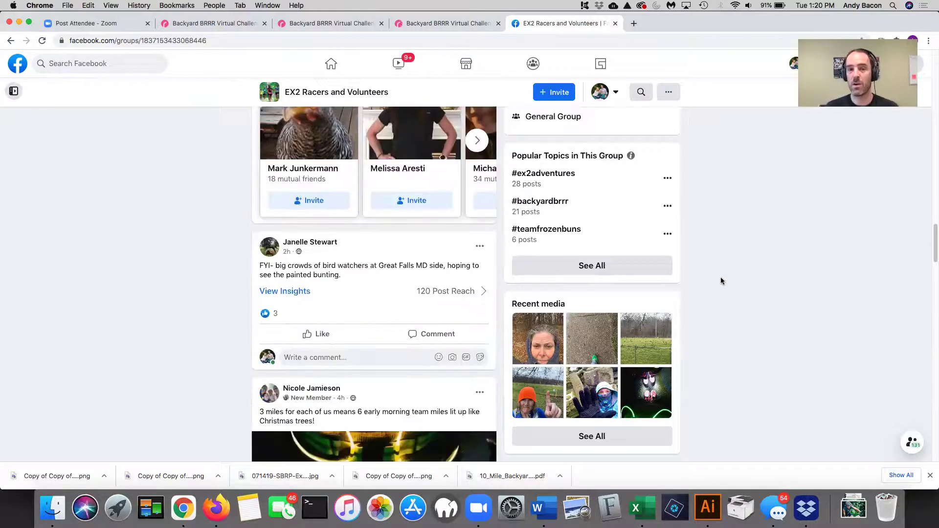
pyautogui.scroll(5, 721, 280)
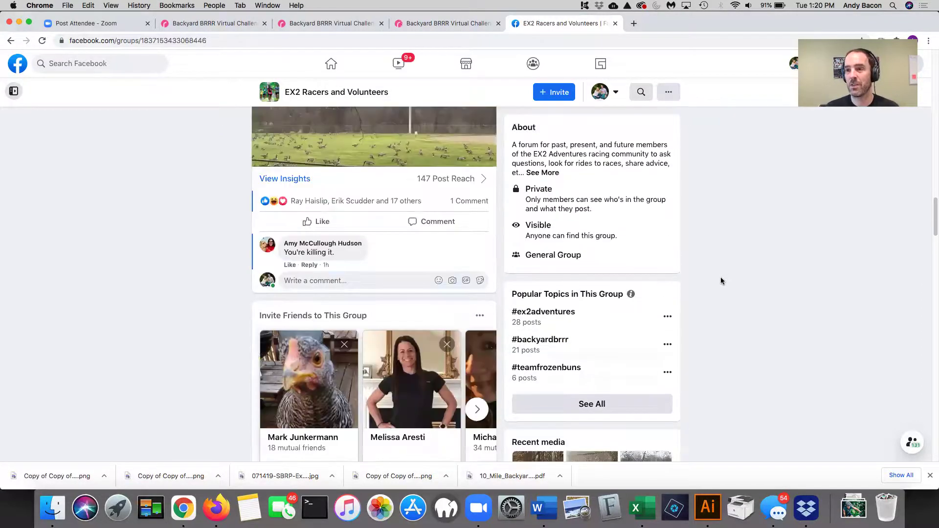
# - Go back to the participant's 150 Mile result page showing 26.9 miles, 42nd of 107
pyautogui.click(414, 23)
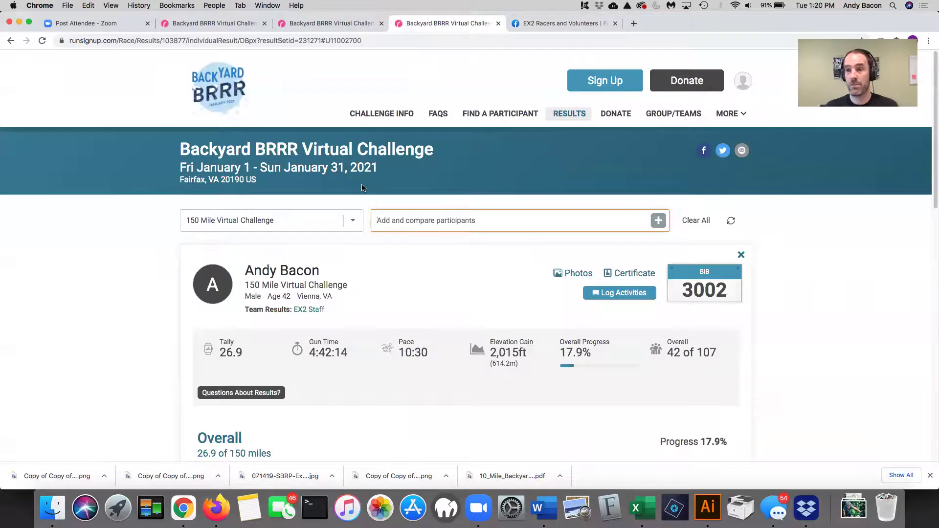